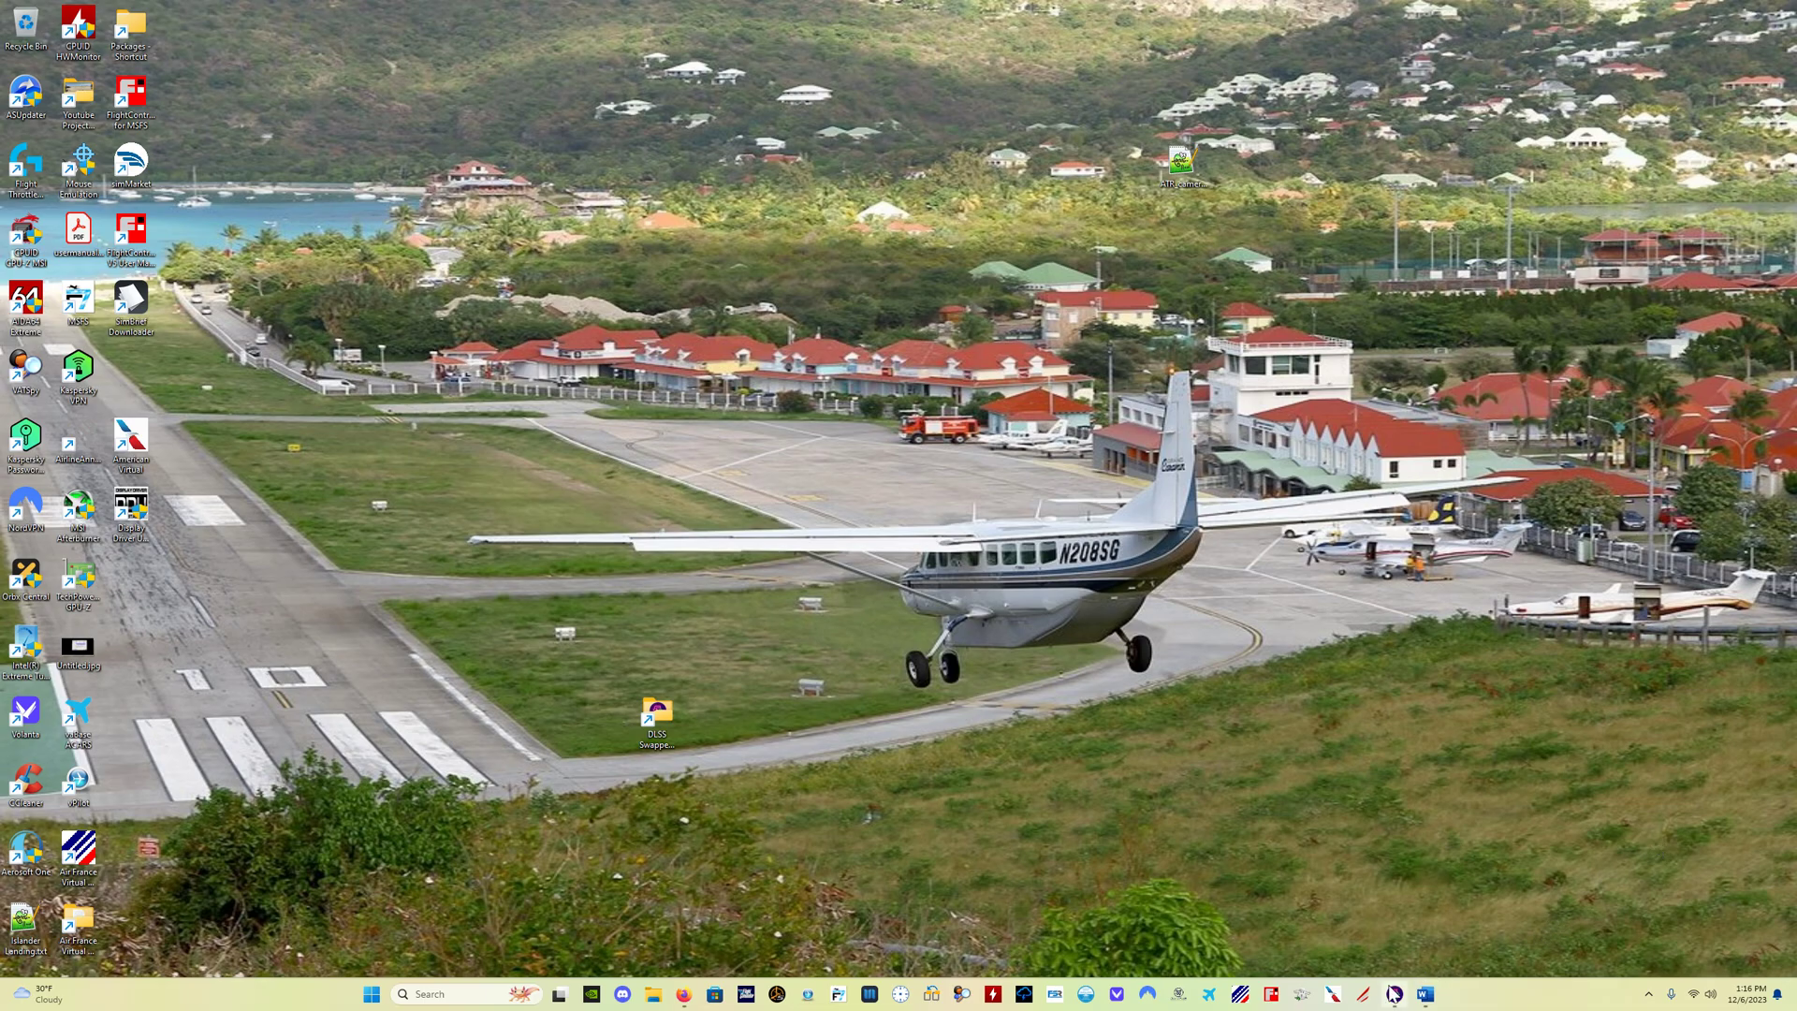
# Open DLSS Swapper from the taskbar to list the one game using DLSS 3.5.10.0.
pyautogui.click(1395, 994)
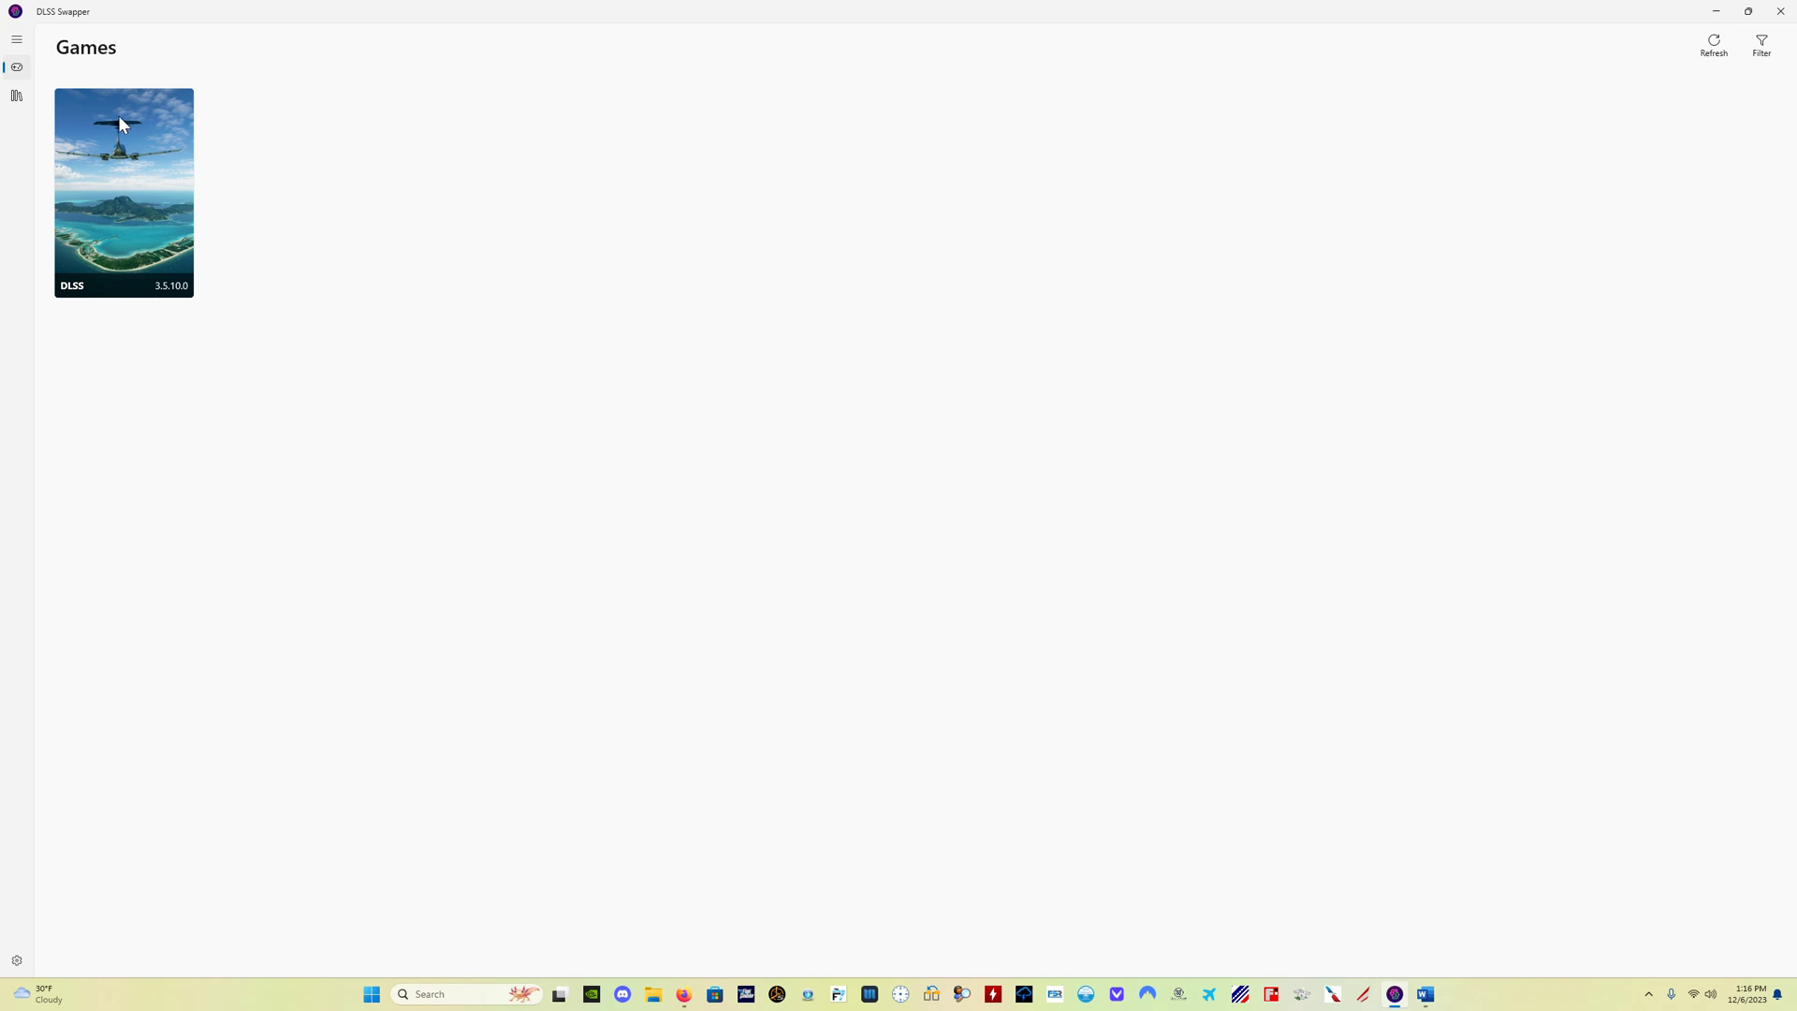
# Expand DLSS Swapper's navigation pane to look at its other sections.
pyautogui.click(17, 39)
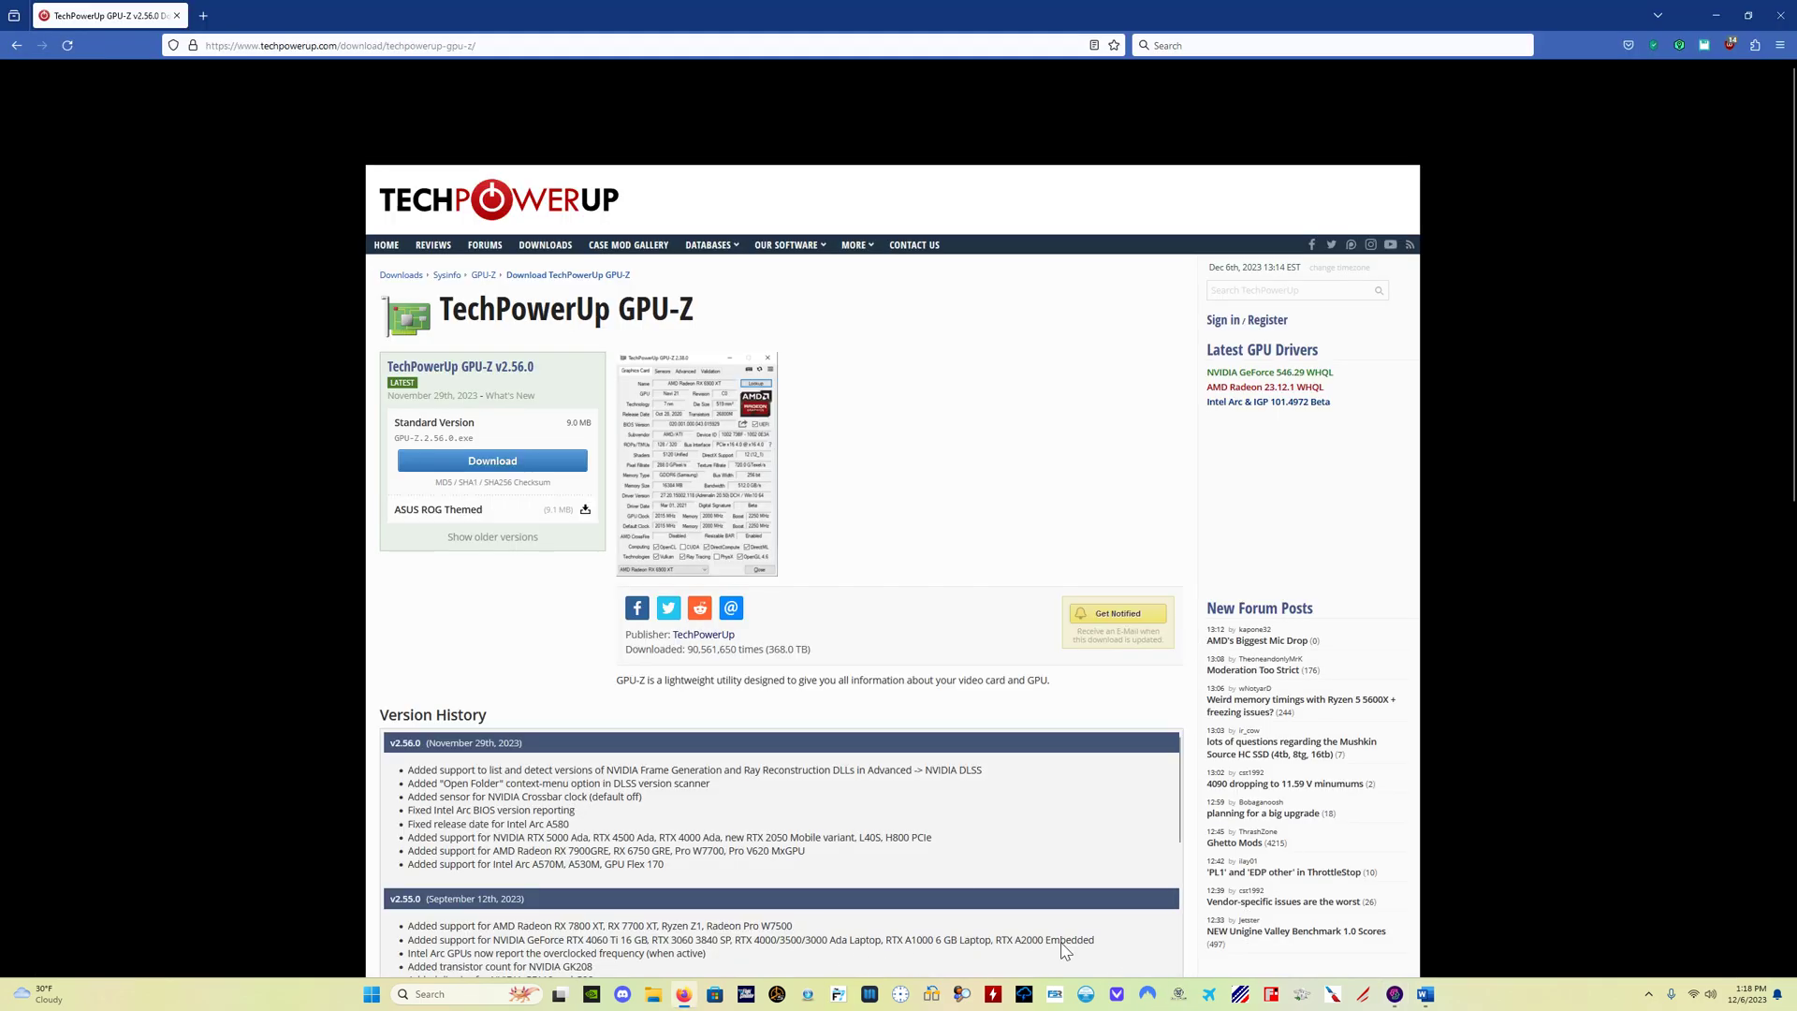
# Search 'gpu' in Windows search and launch TechPowerUp GPU-Z.
pyautogui.click(433, 993)
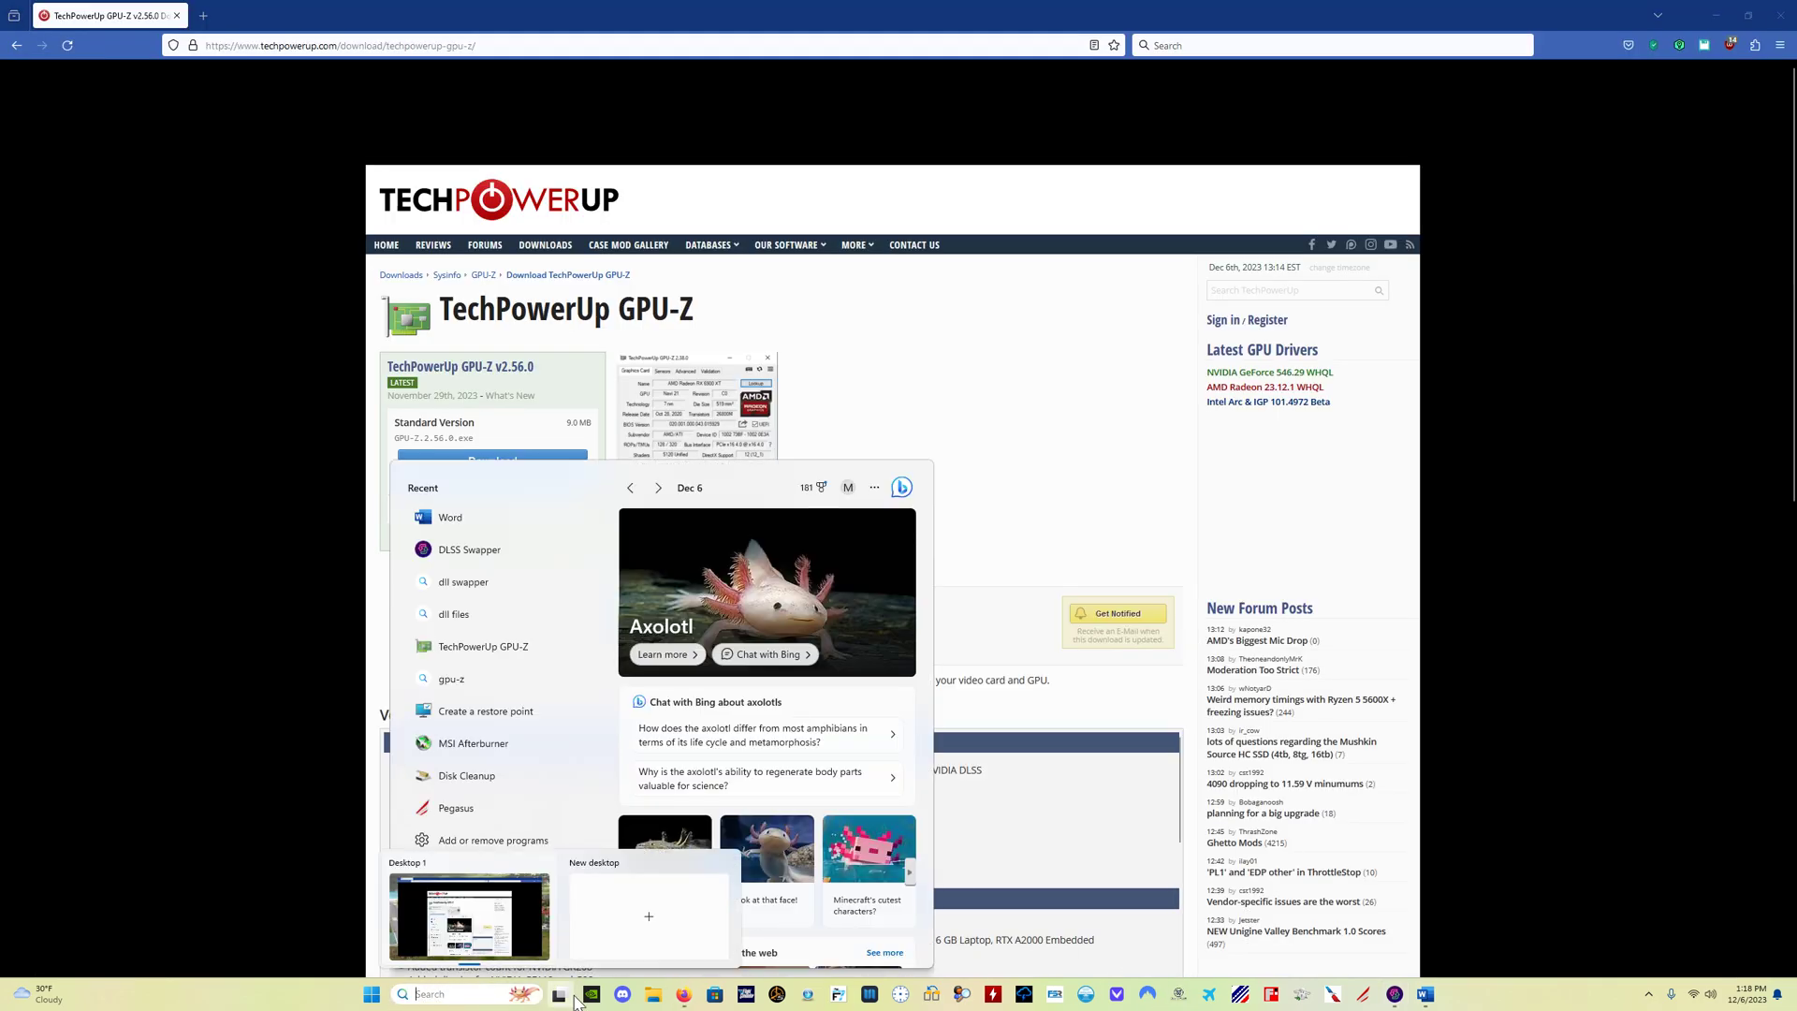
pyautogui.write('gpu')
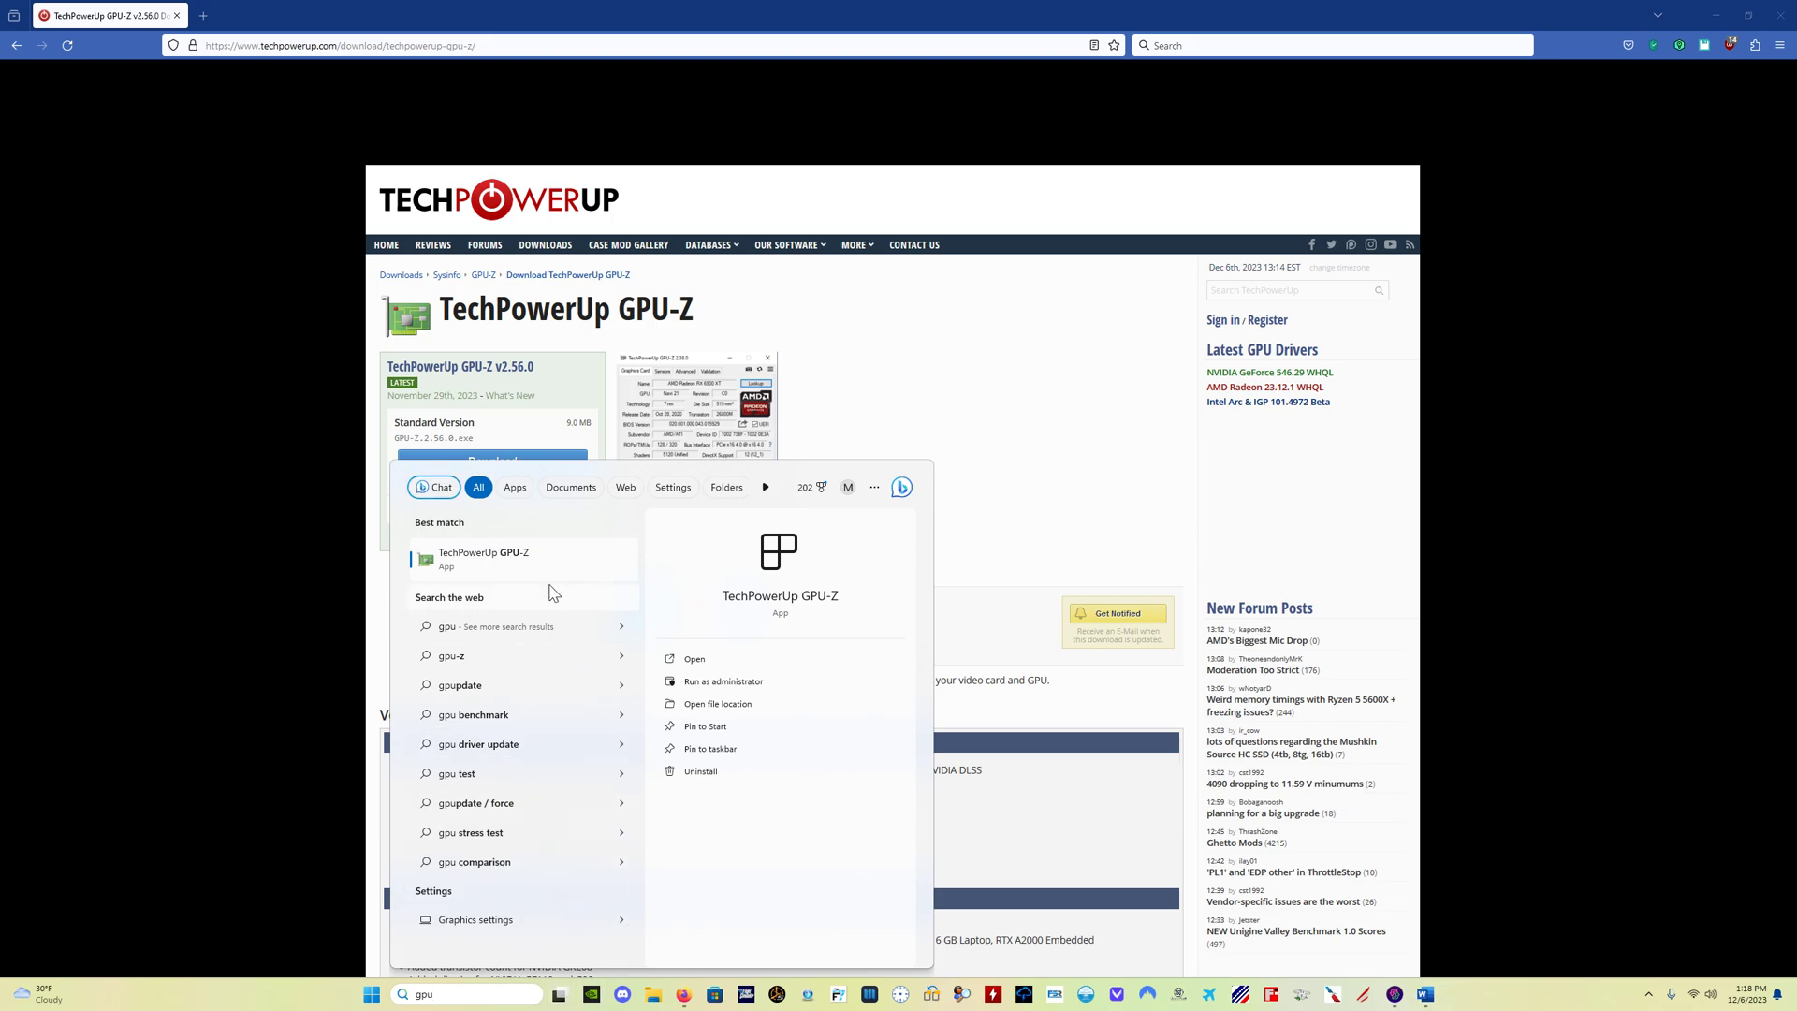
pyautogui.click(542, 572)
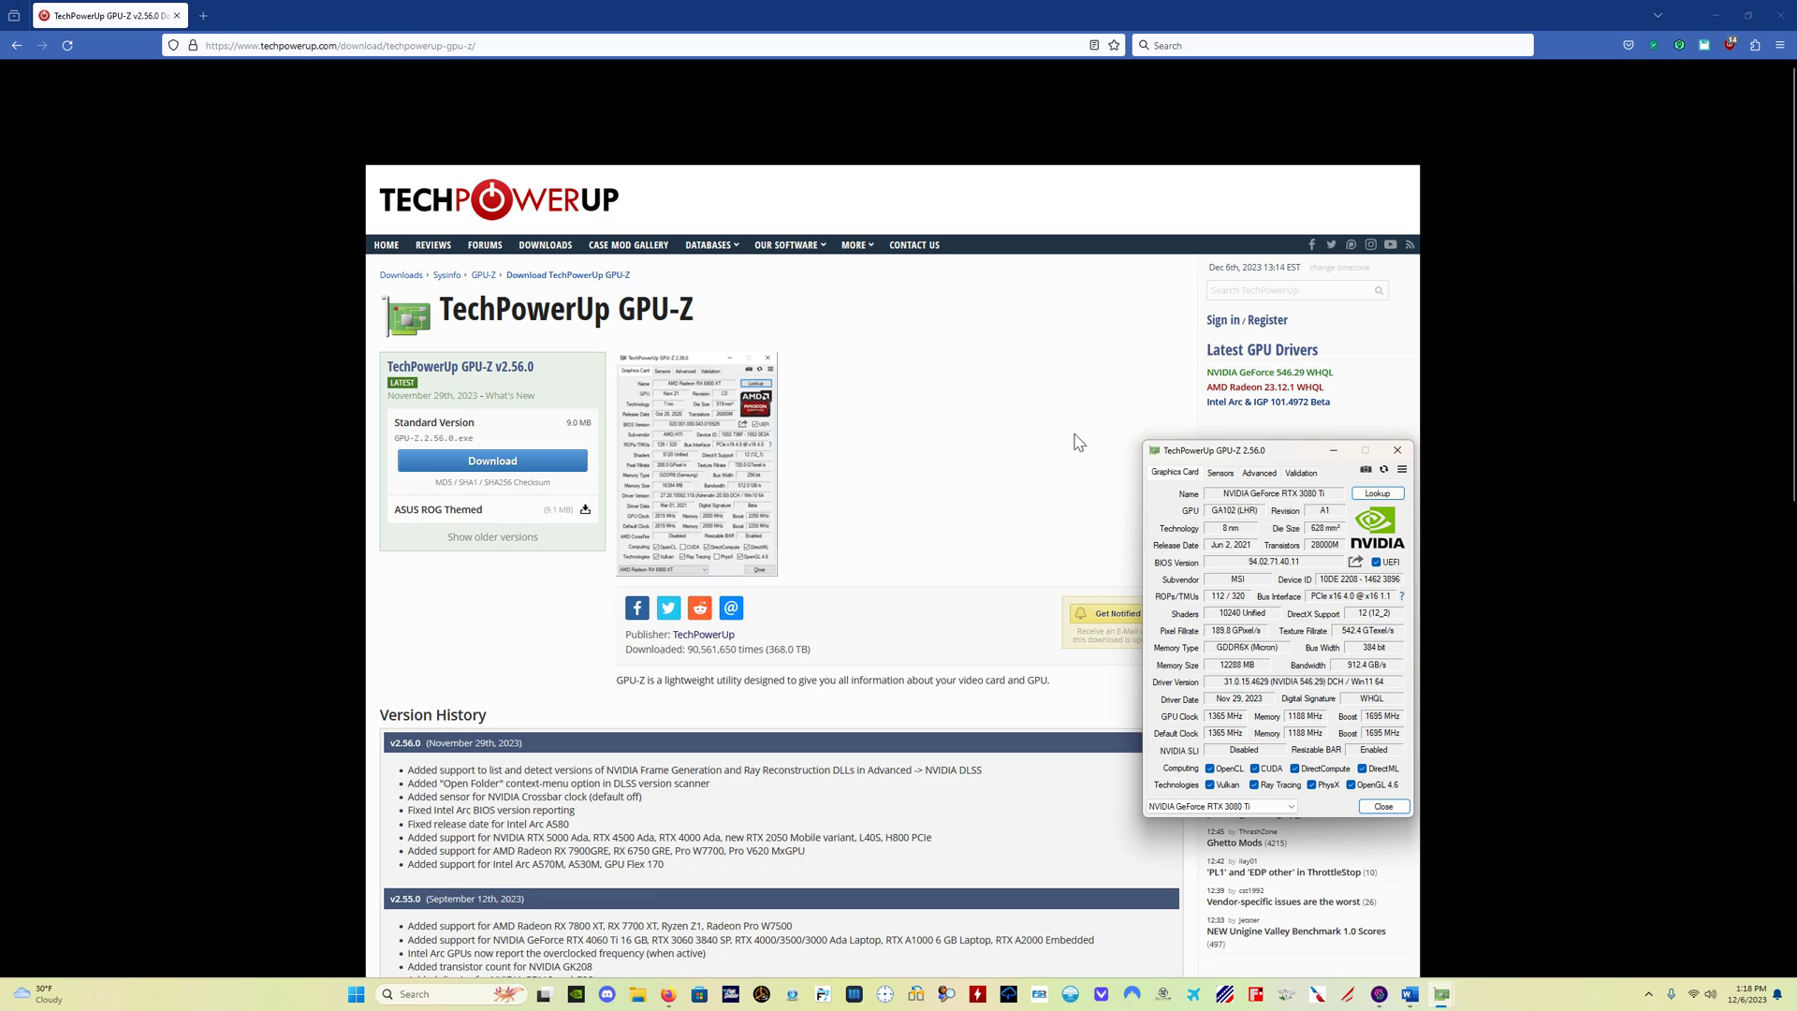
# Move the duplicate GPU-Z window aside, return to the browser, and relaunch GPU-Z from search.
pyautogui.moveTo(1221, 451); pyautogui.dragTo(905, 406)
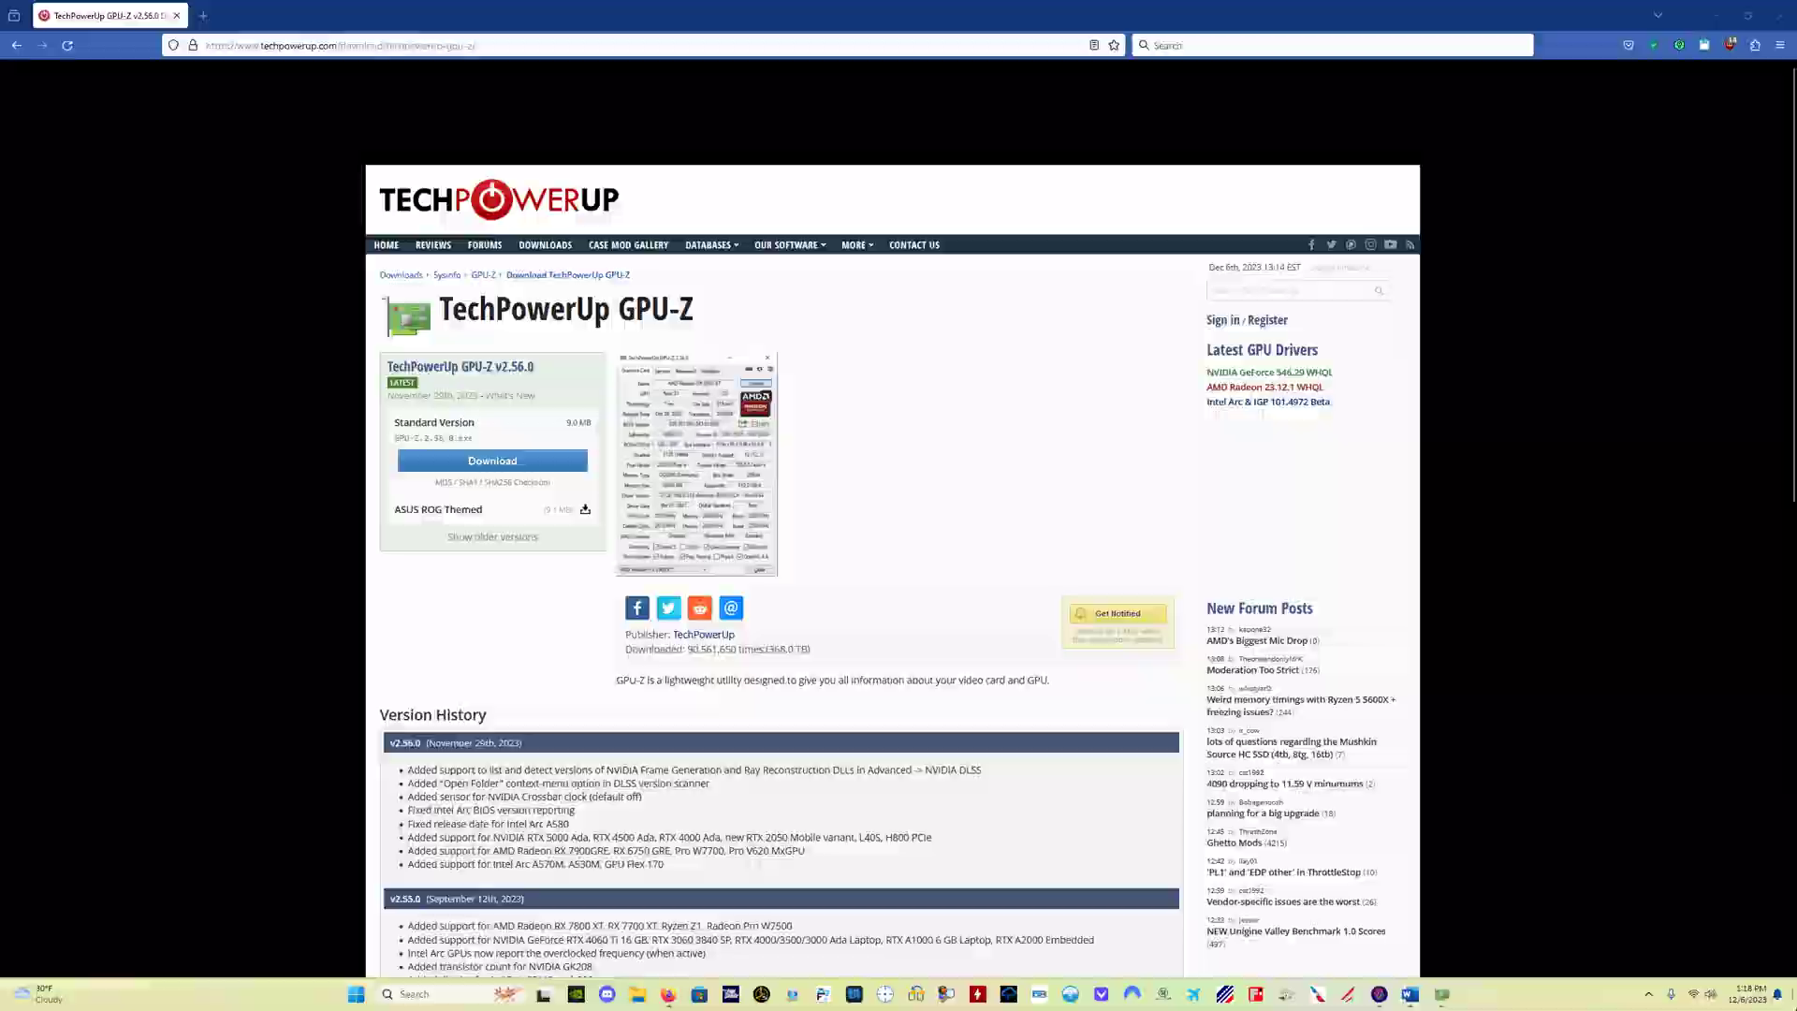
pyautogui.press('super+d')
pyautogui.hotkey('alt', 'Tab')
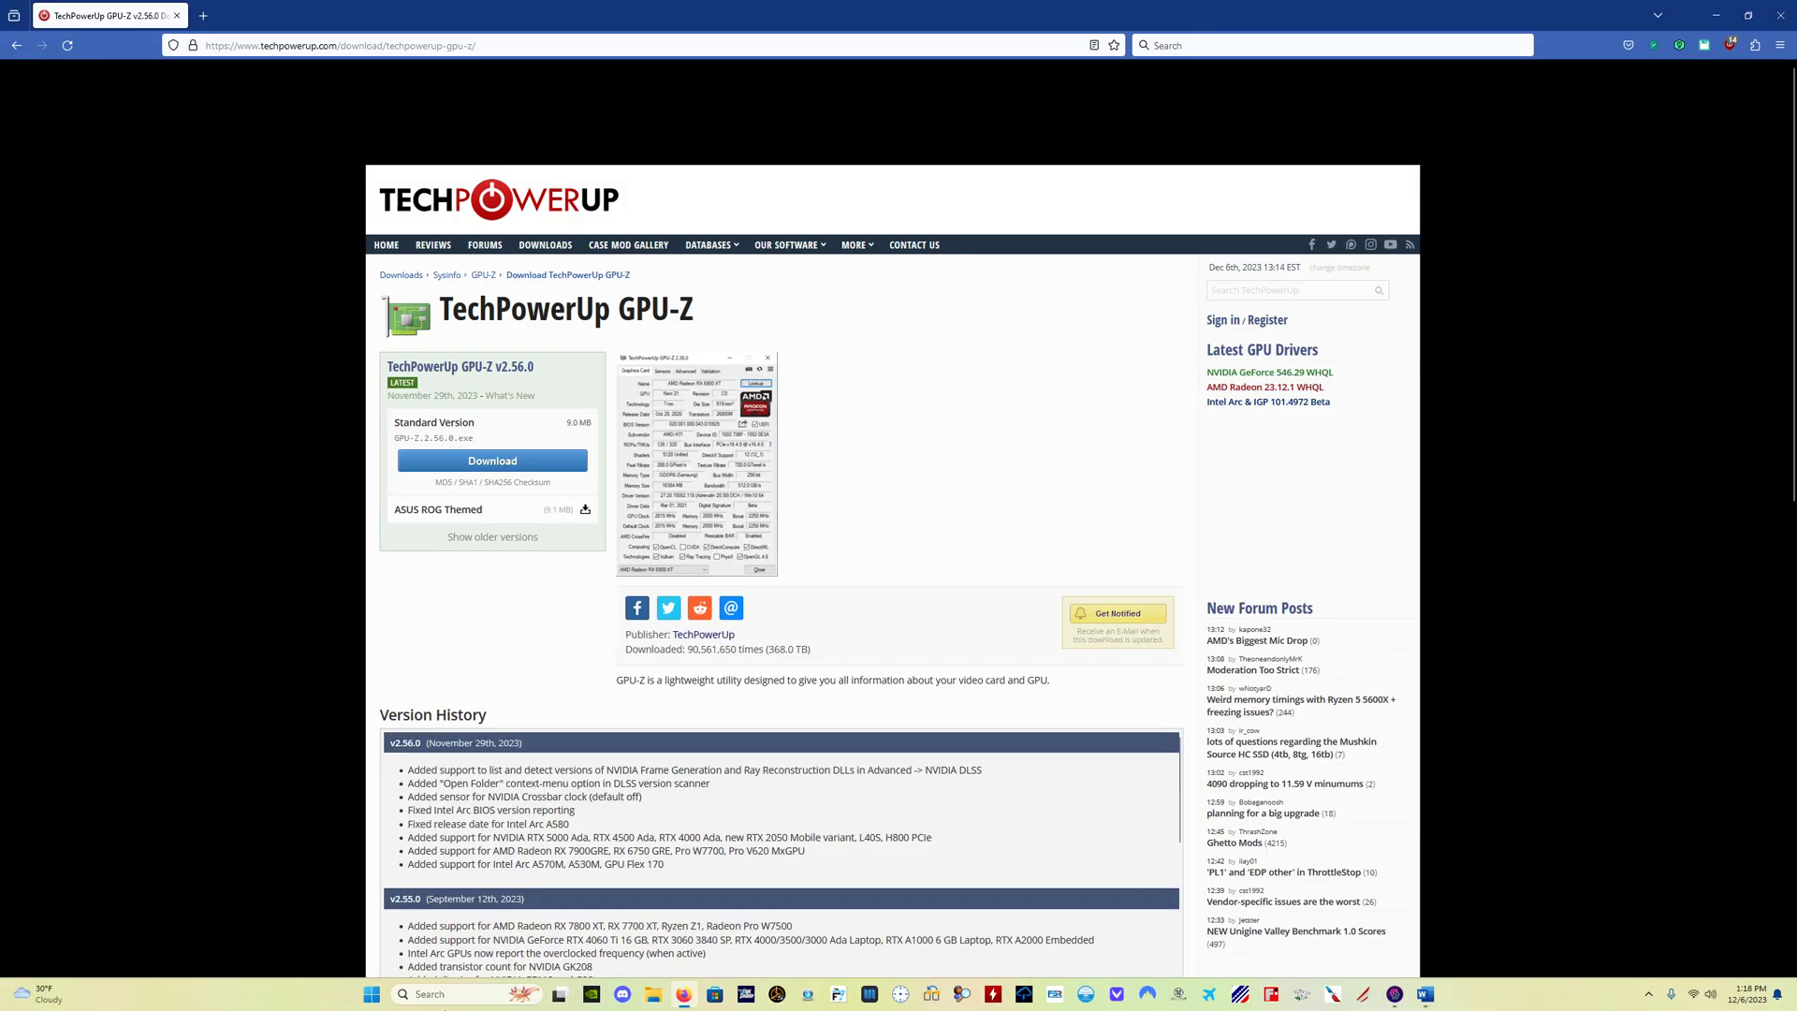
pyautogui.click(472, 996)
pyautogui.write('gpu')
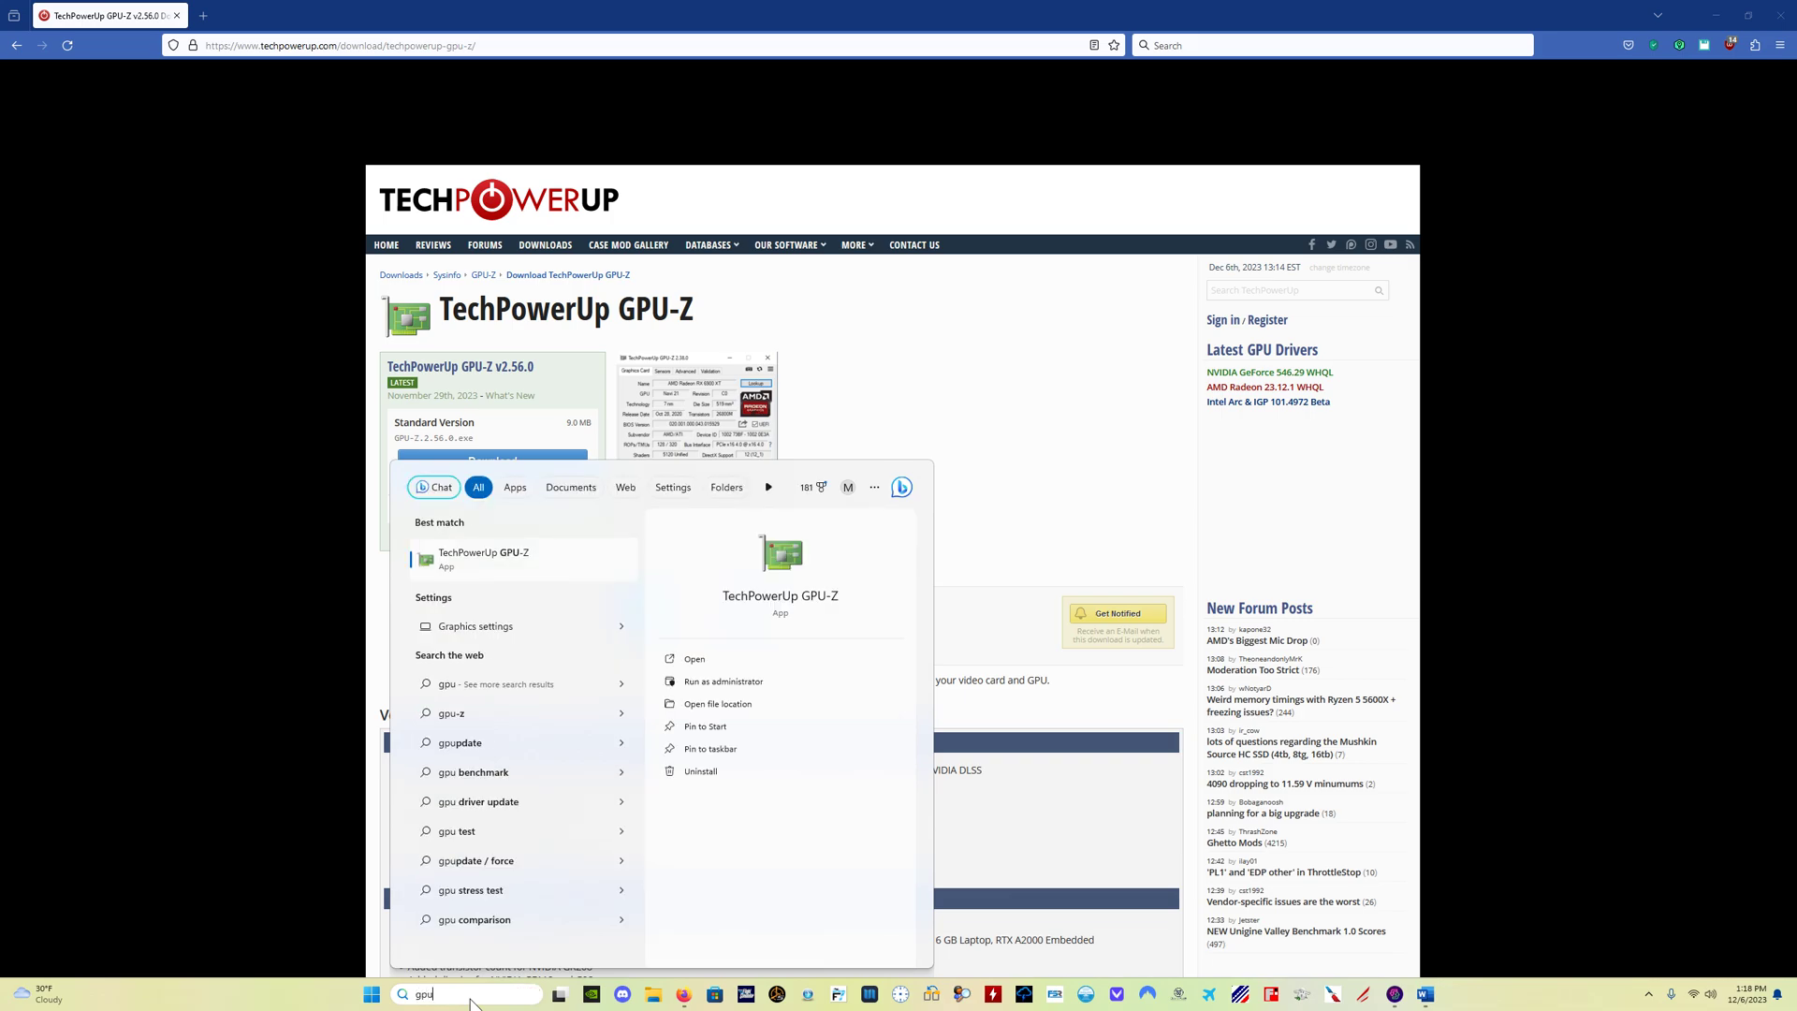
pyautogui.click(784, 557)
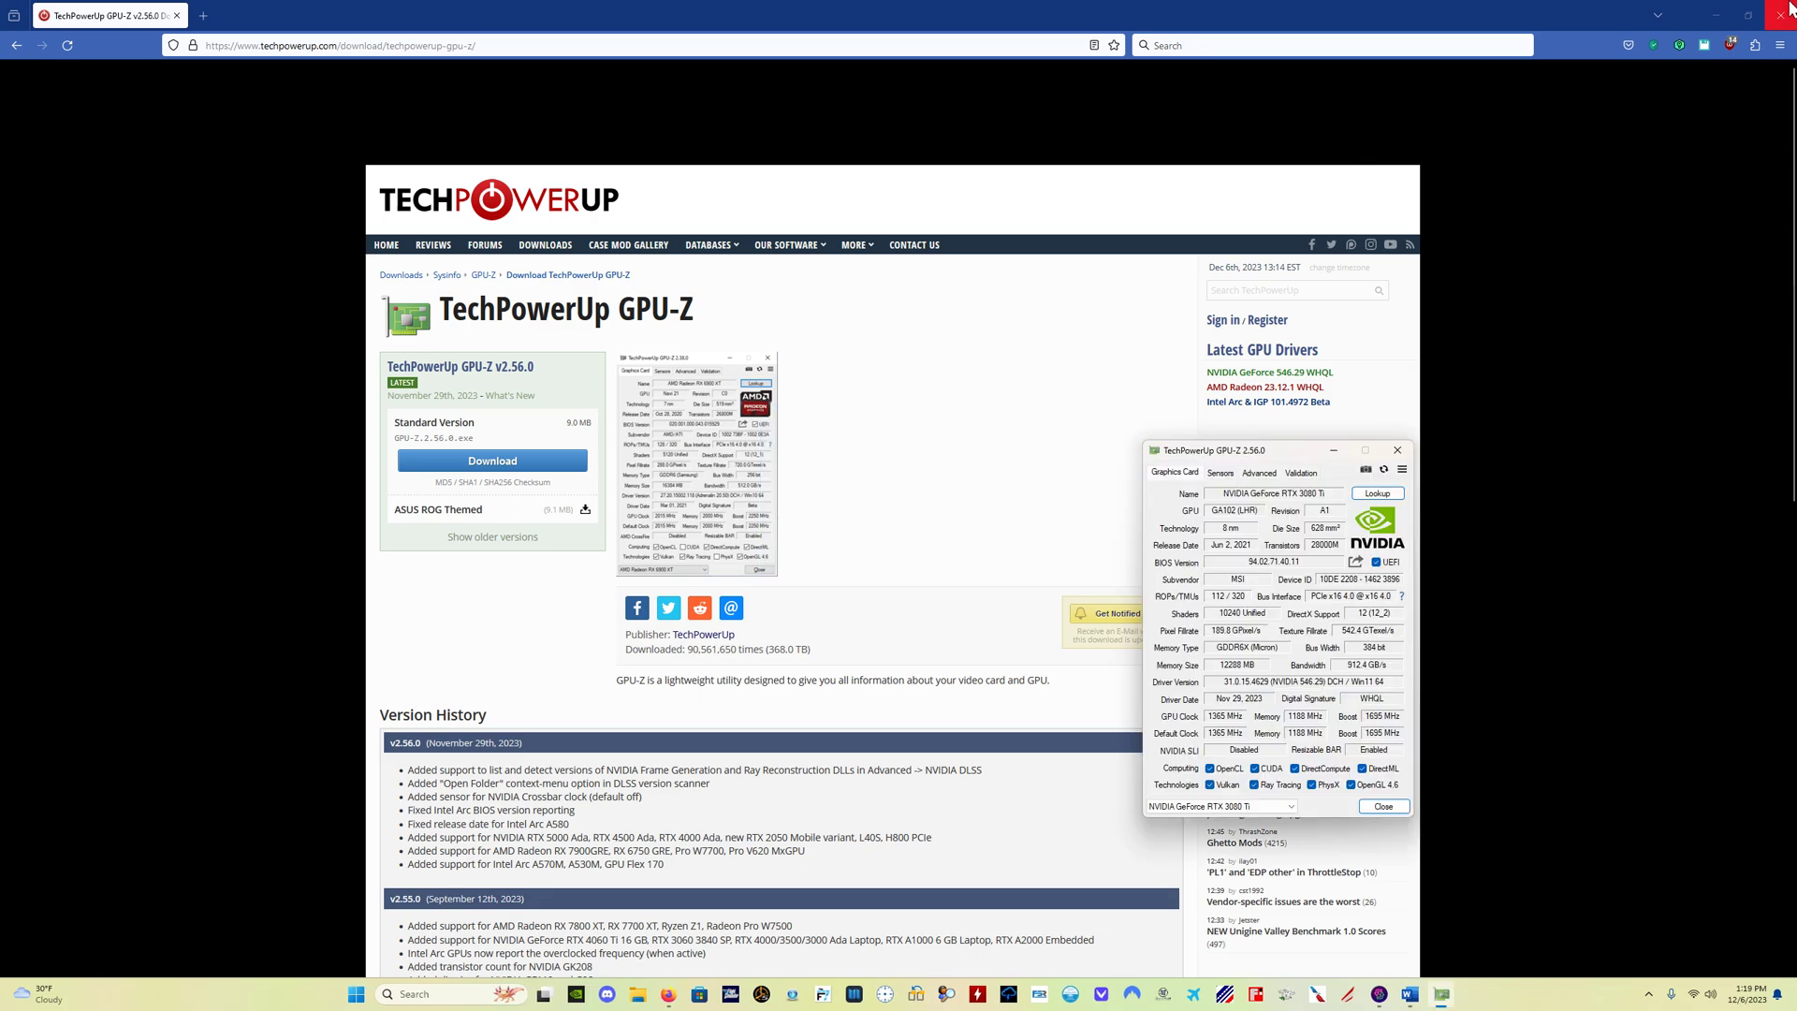
# Minimize Firefox, centre GPU-Z, and start an NVIDIA DLSS scan from the Advanced tab.
pyautogui.click(1719, 15)
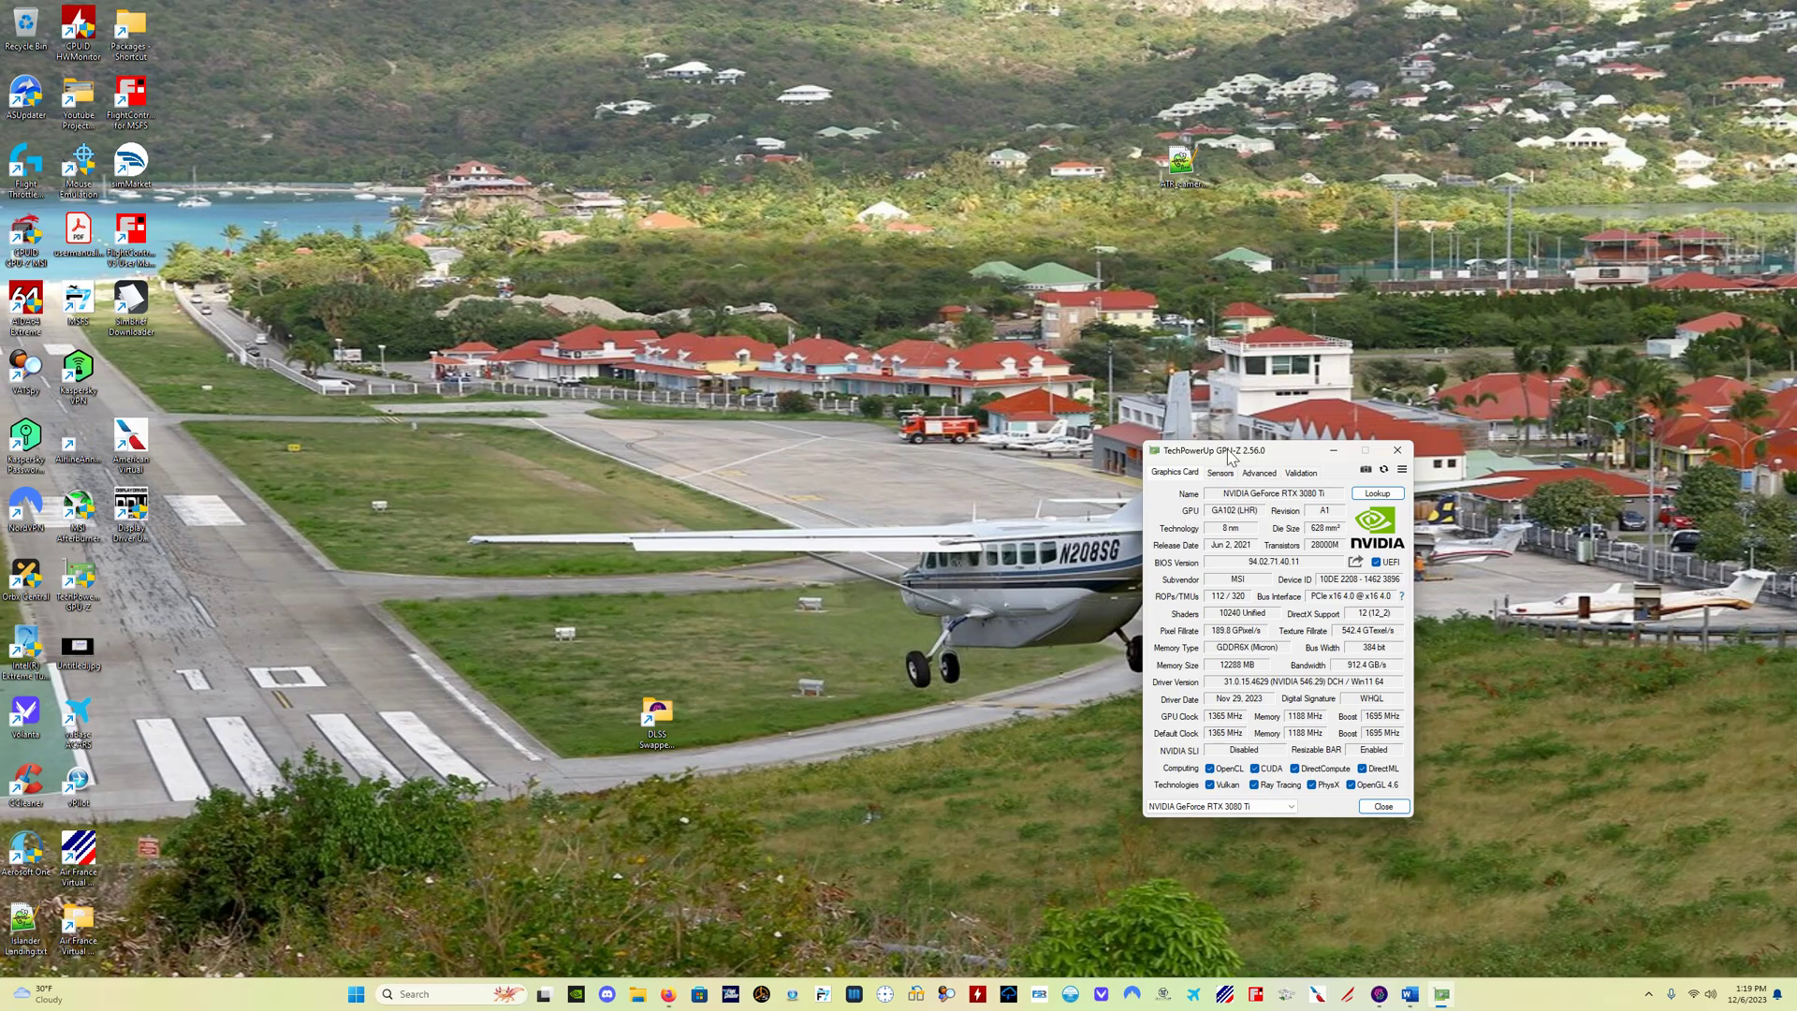
pyautogui.moveTo(1221, 455); pyautogui.dragTo(804, 369)
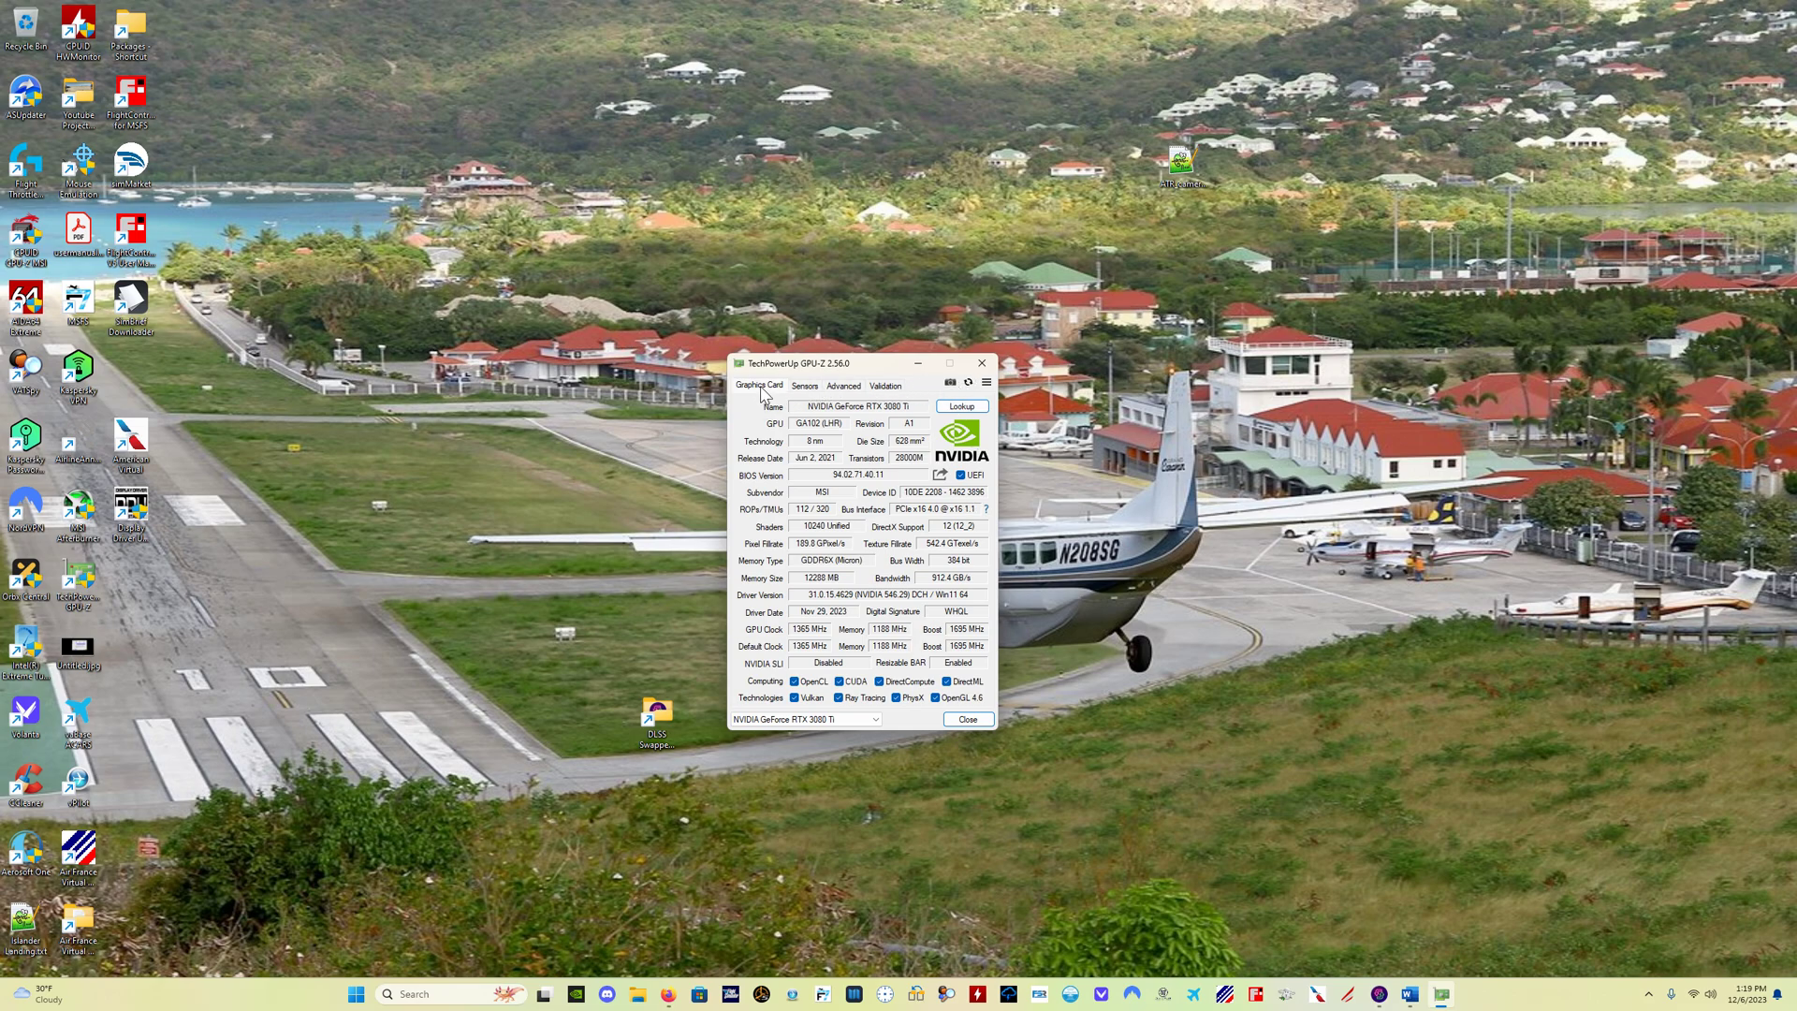
pyautogui.click(843, 388)
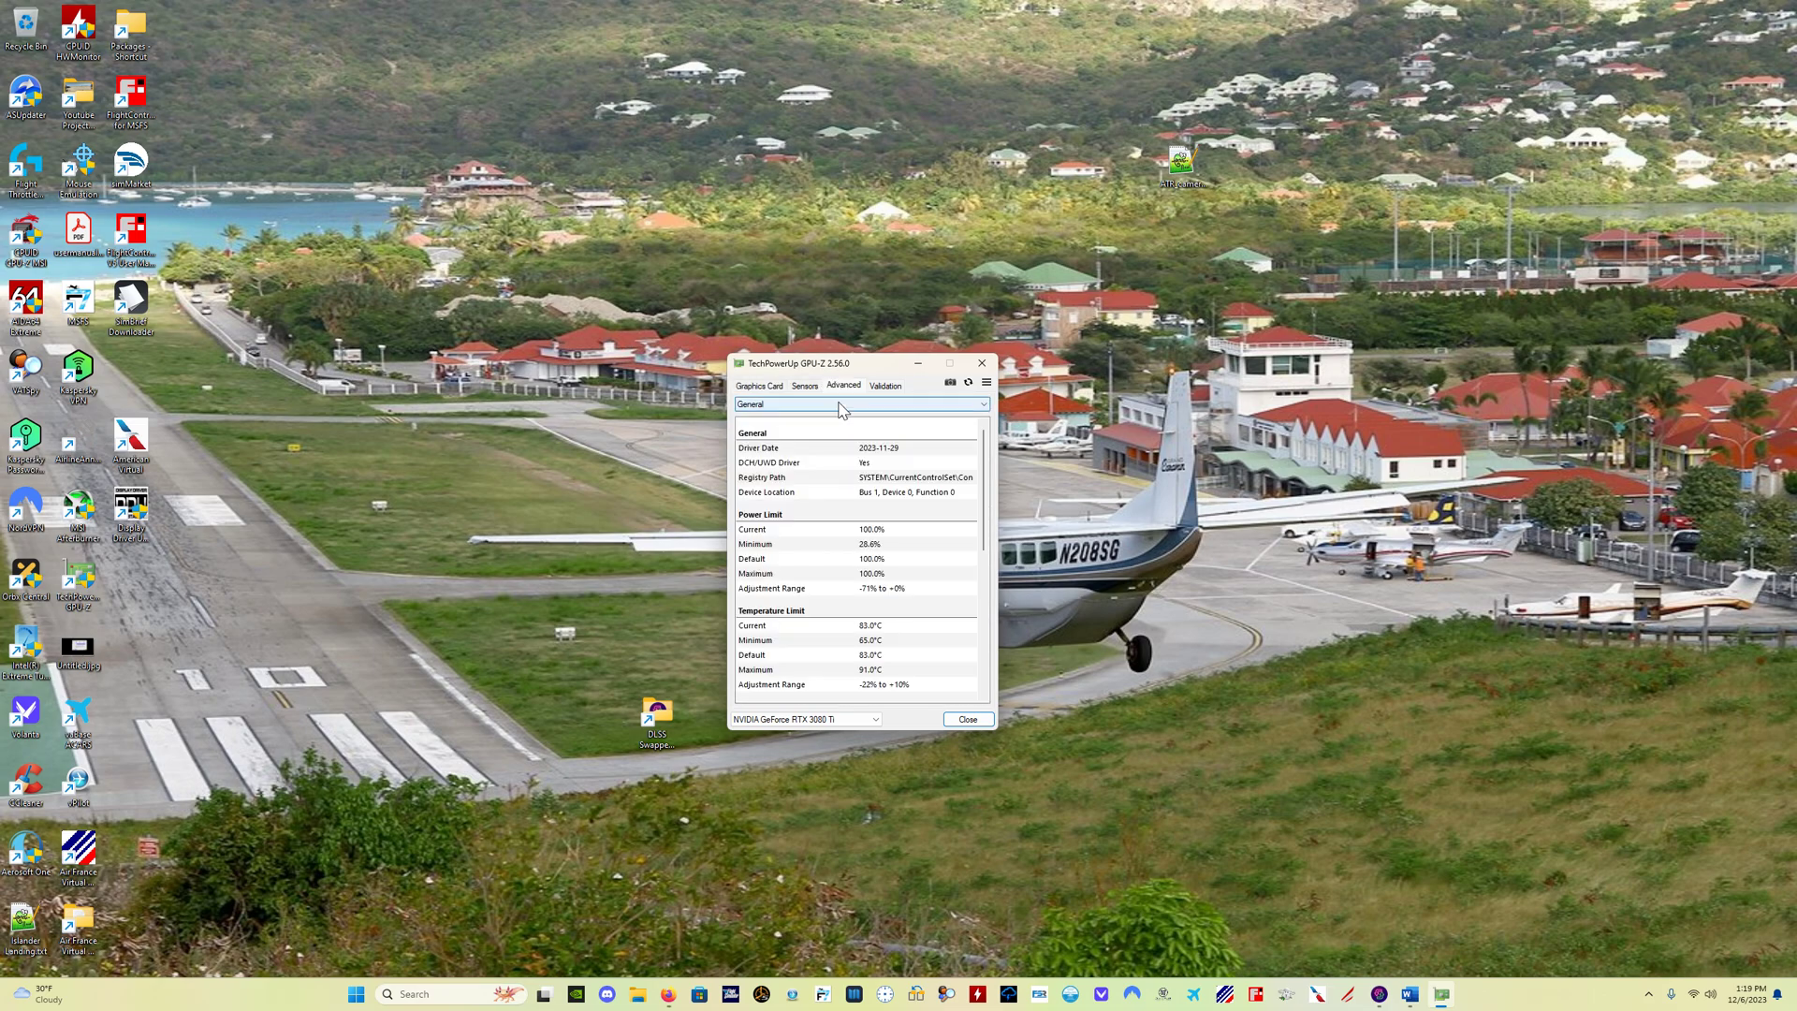
pyautogui.click(839, 405)
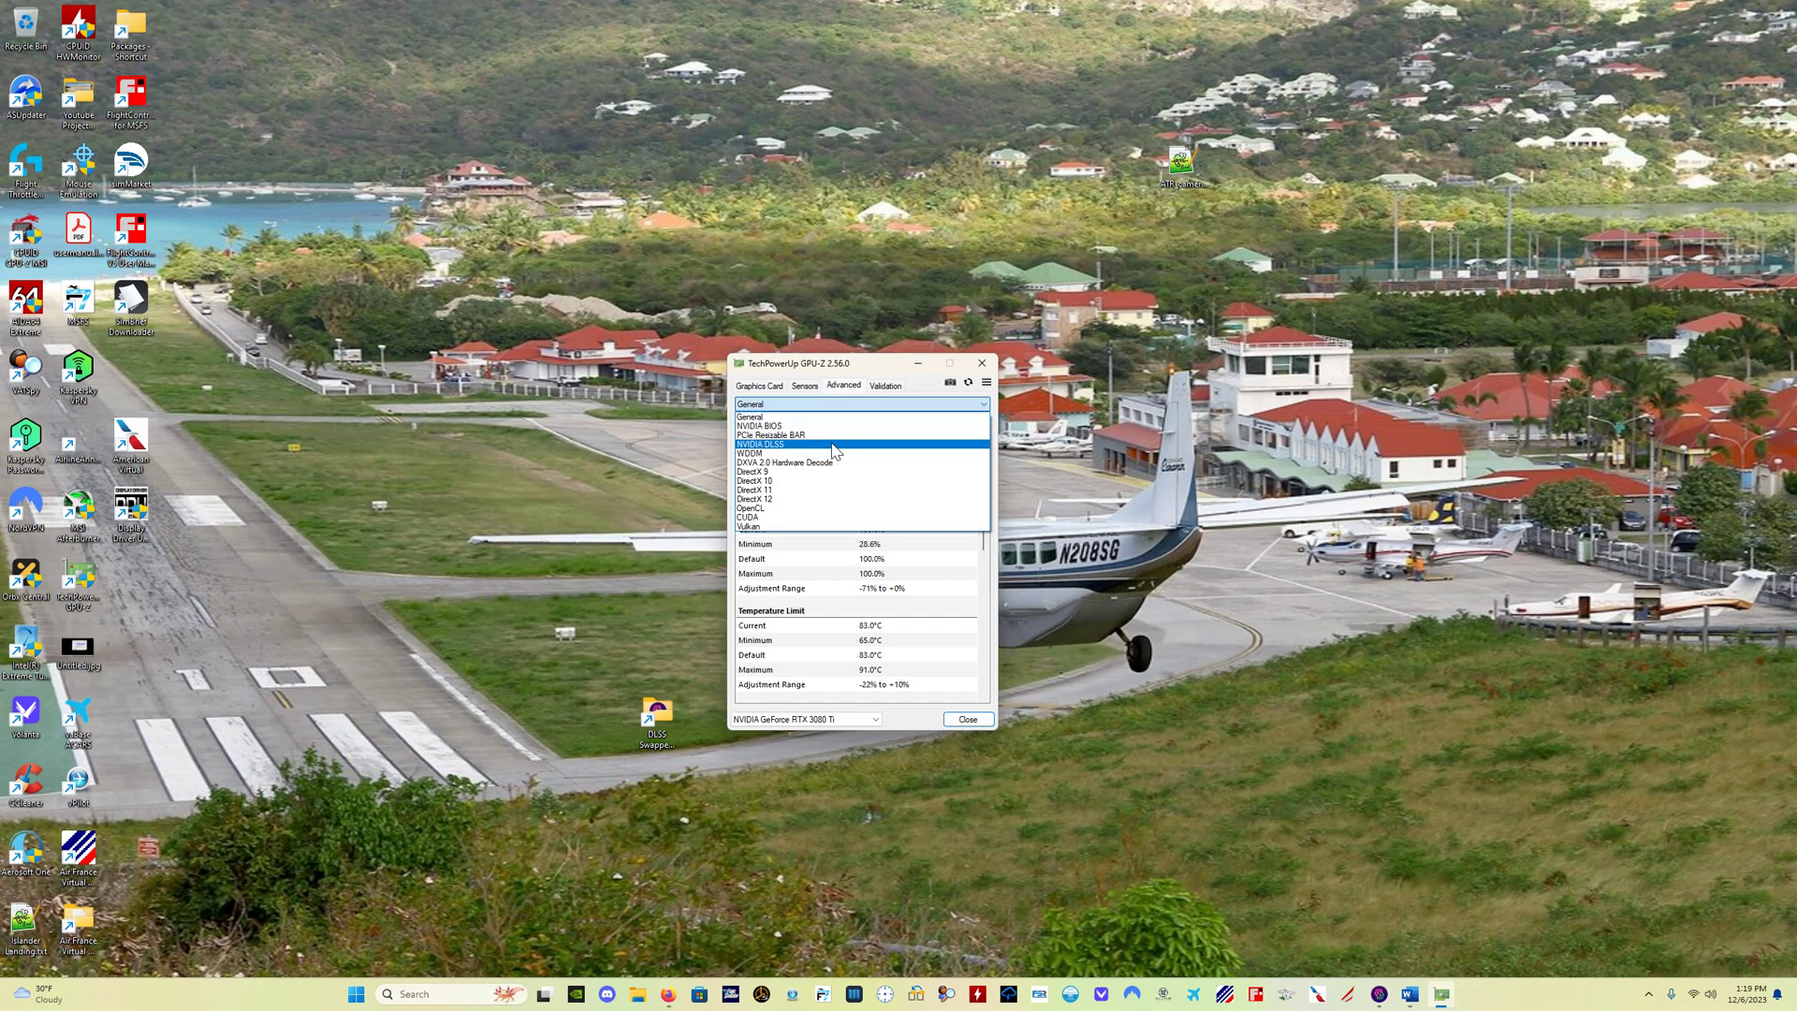
pyautogui.click(832, 443)
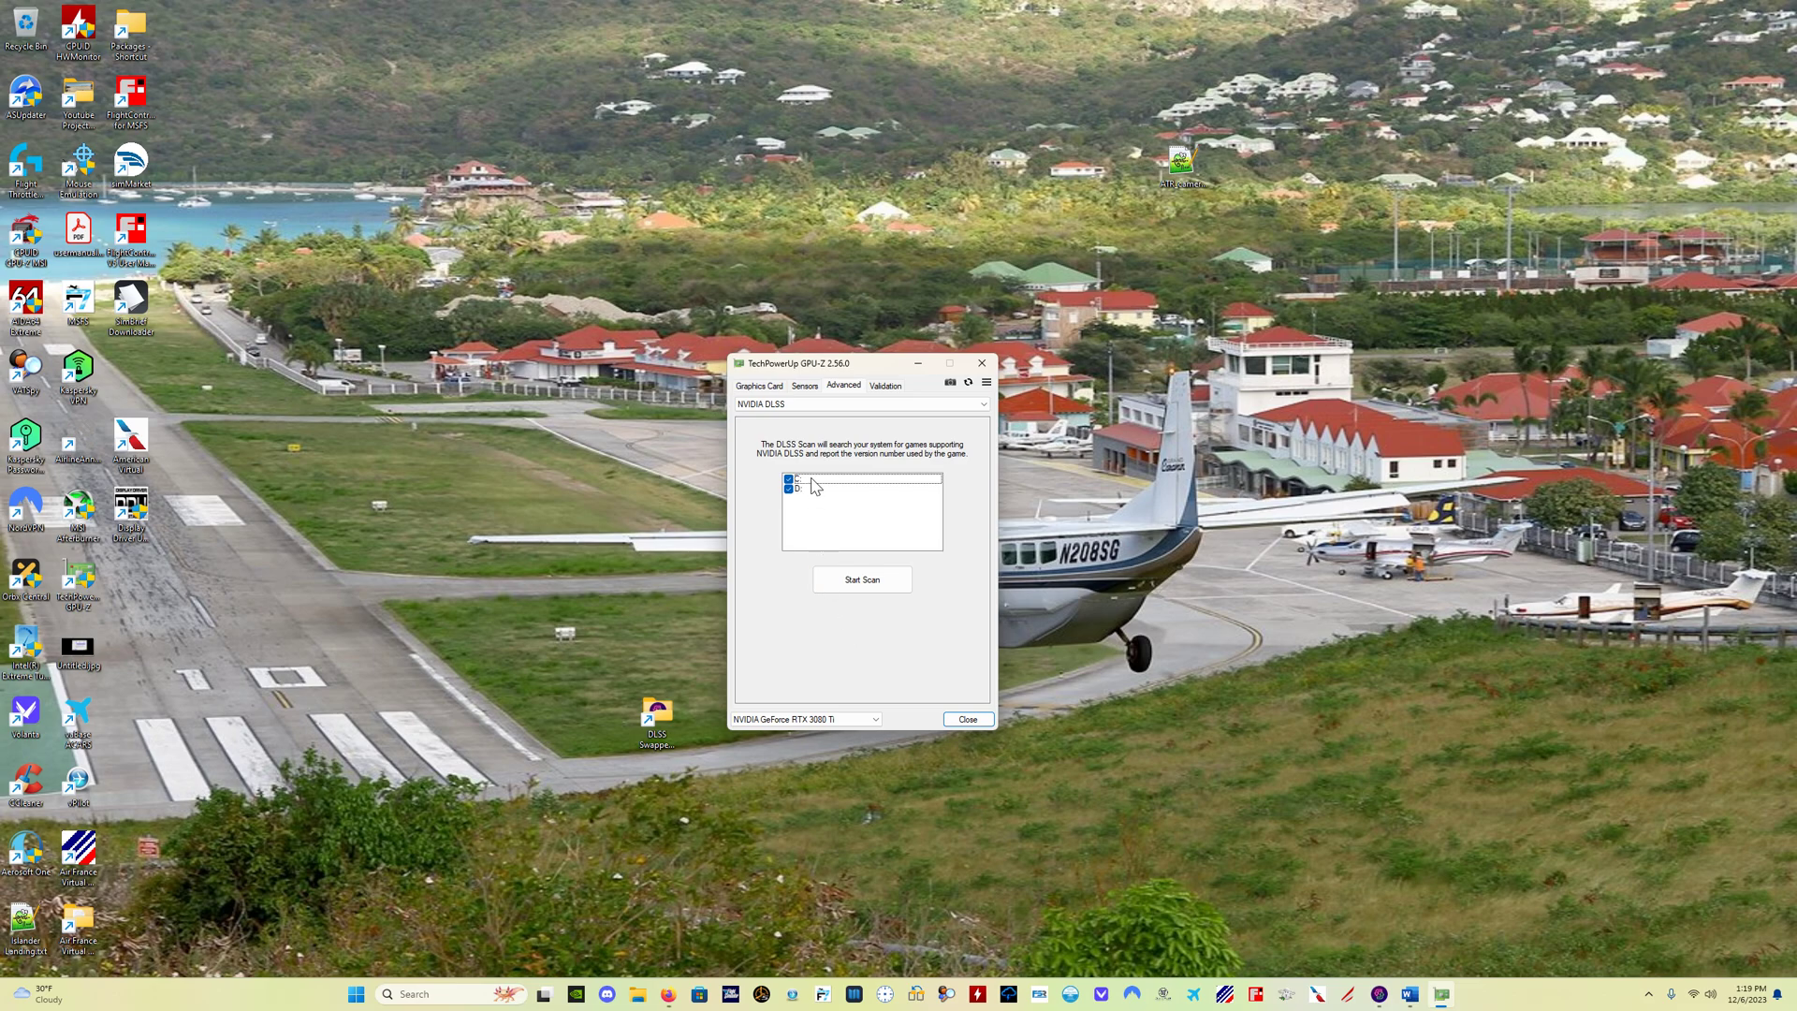
pyautogui.click(874, 582)
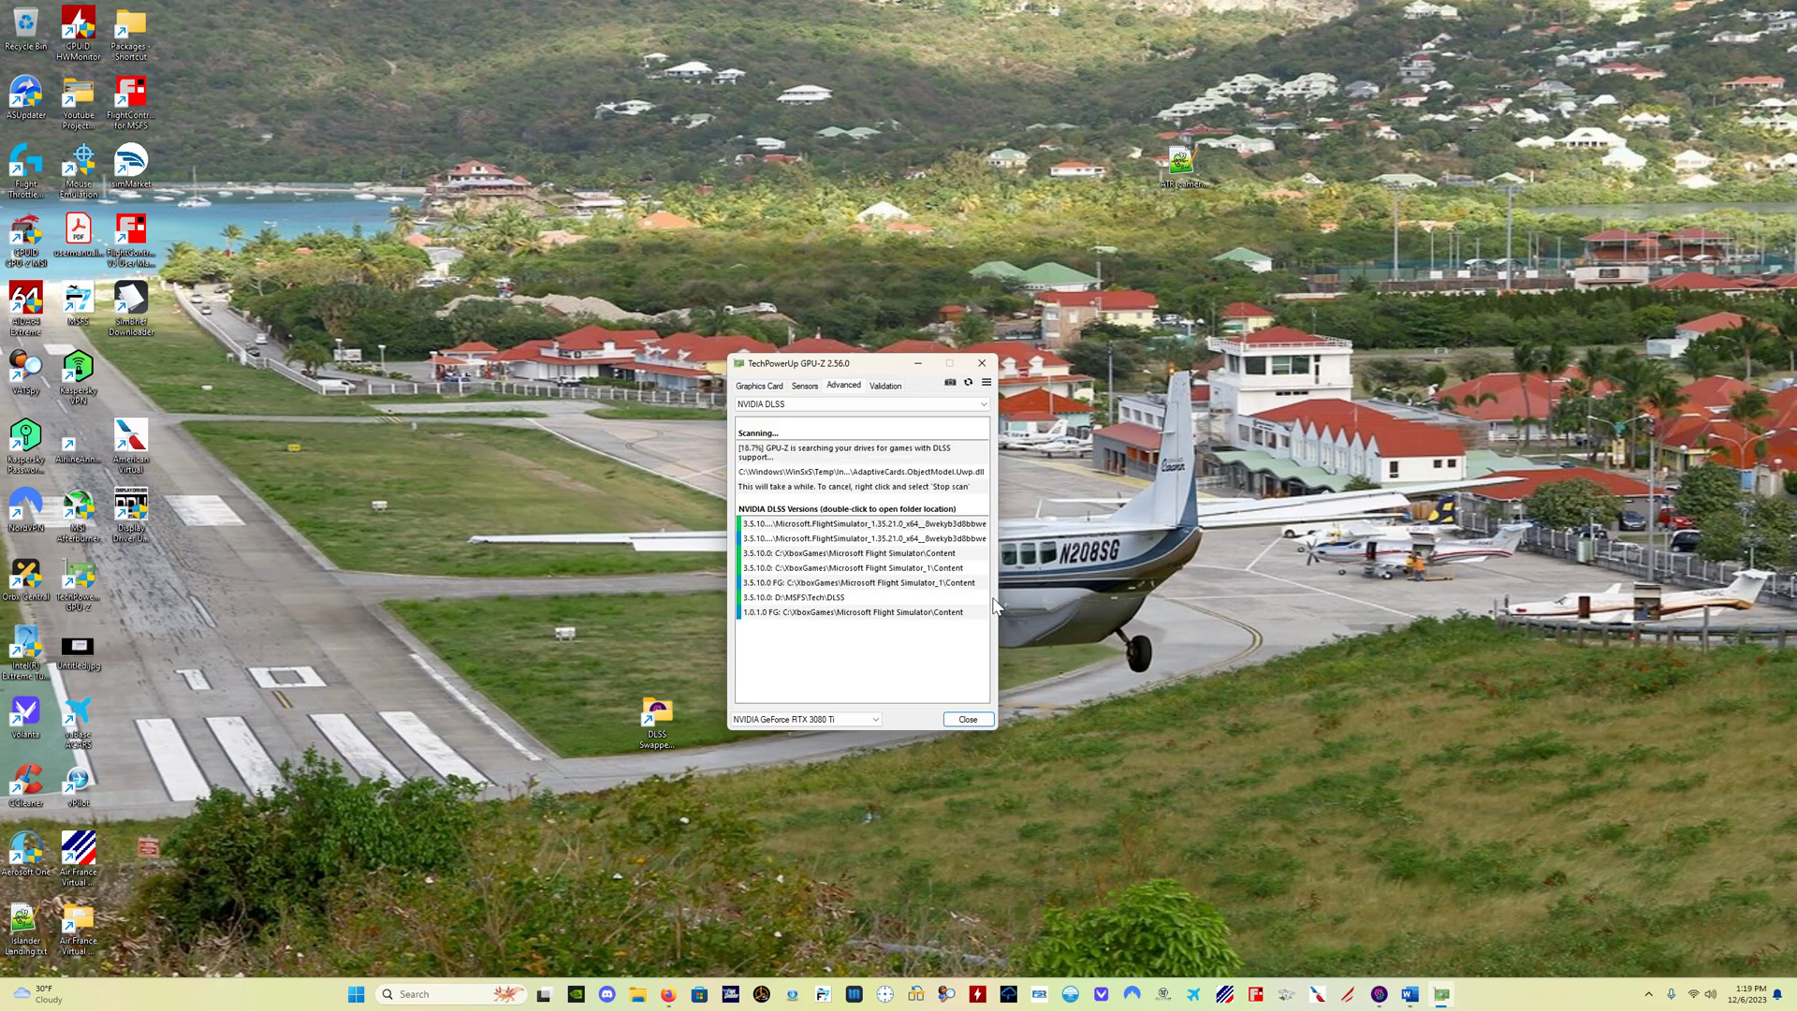
# Stretch the GPU-Z window right, up-left and down-left so the full DLSS file paths show.
pyautogui.moveTo(996, 576); pyautogui.dragTo(1341, 562)
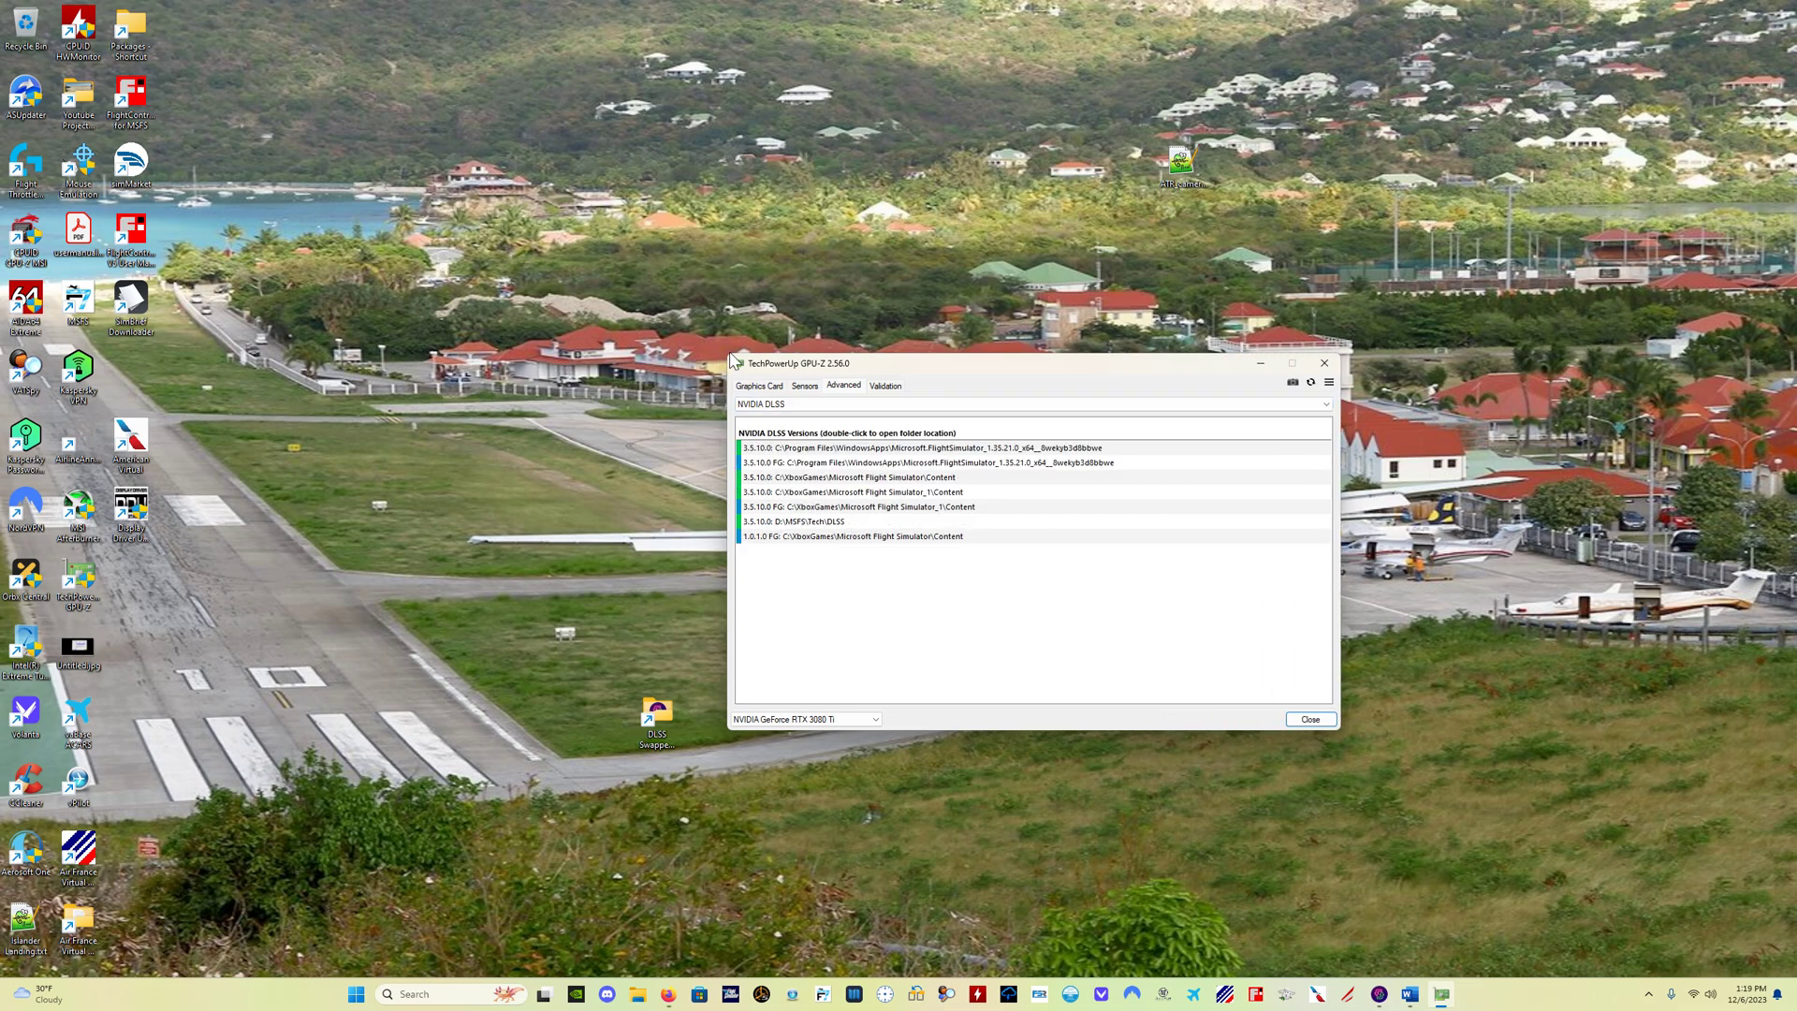
pyautogui.moveTo(729, 364); pyautogui.dragTo(470, 120)
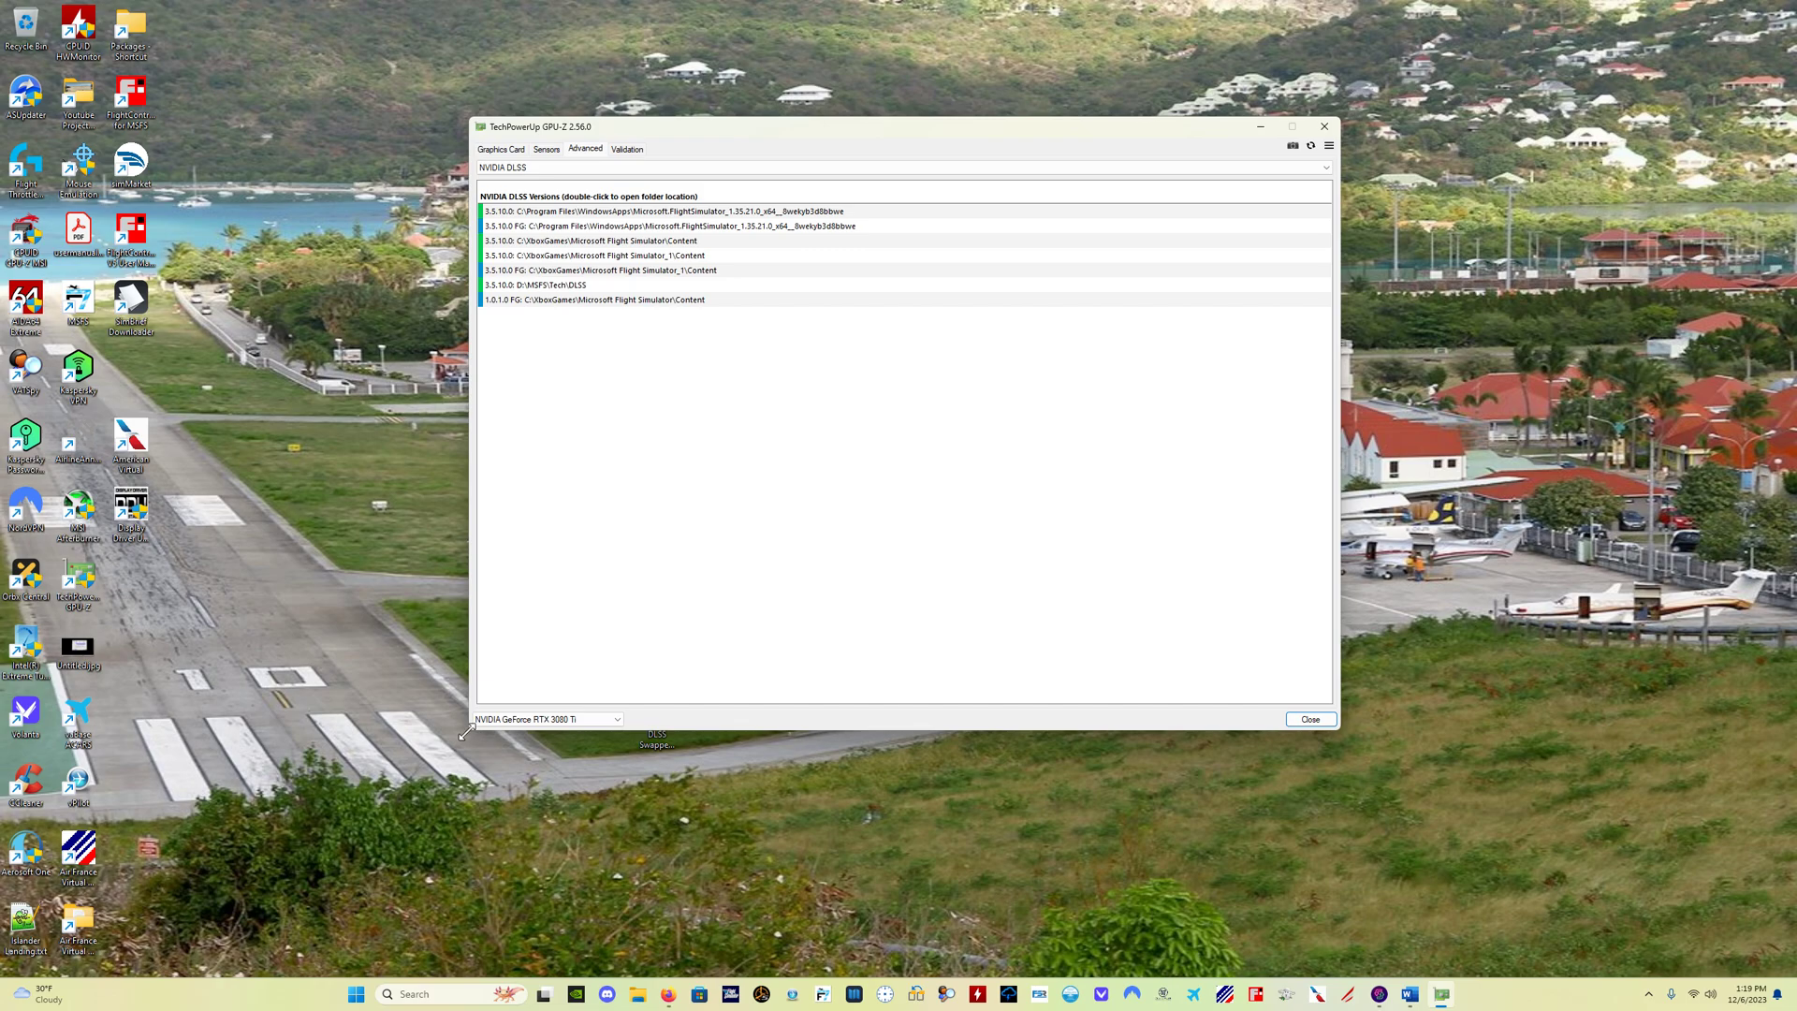
pyautogui.moveTo(467, 734); pyautogui.dragTo(363, 840)
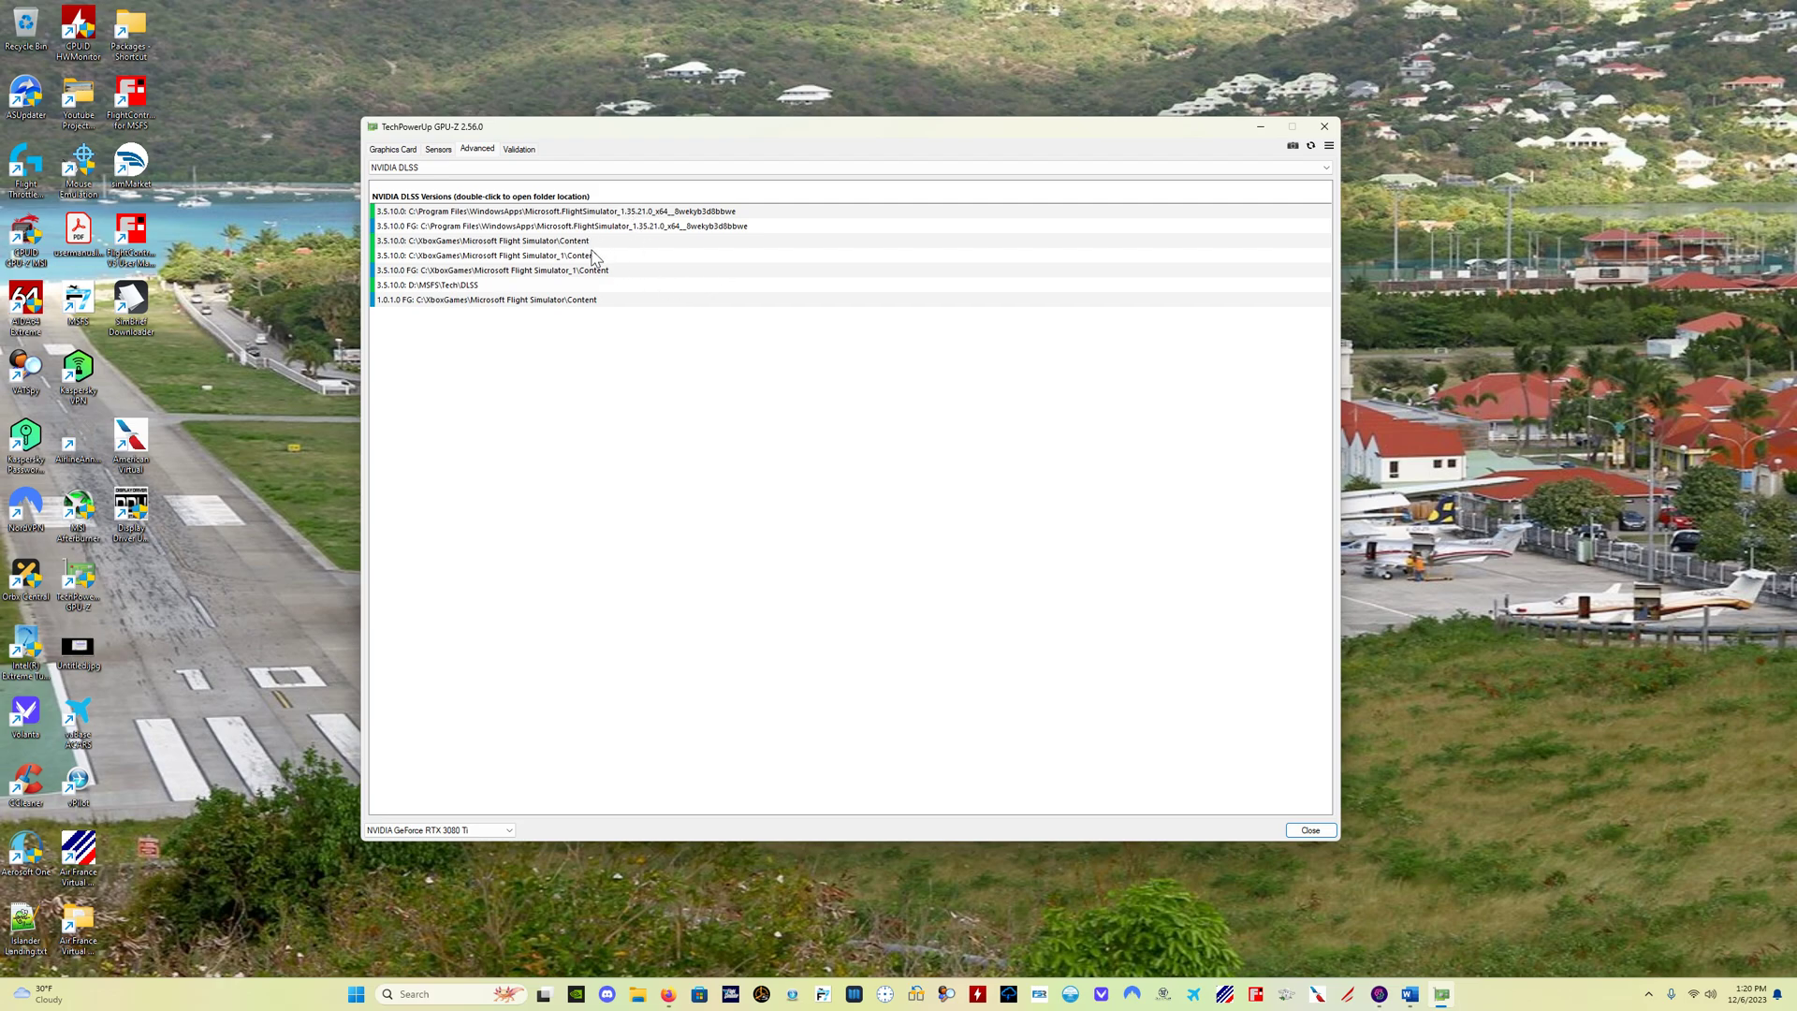
pyautogui.click(517, 243)
pyautogui.click(527, 258)
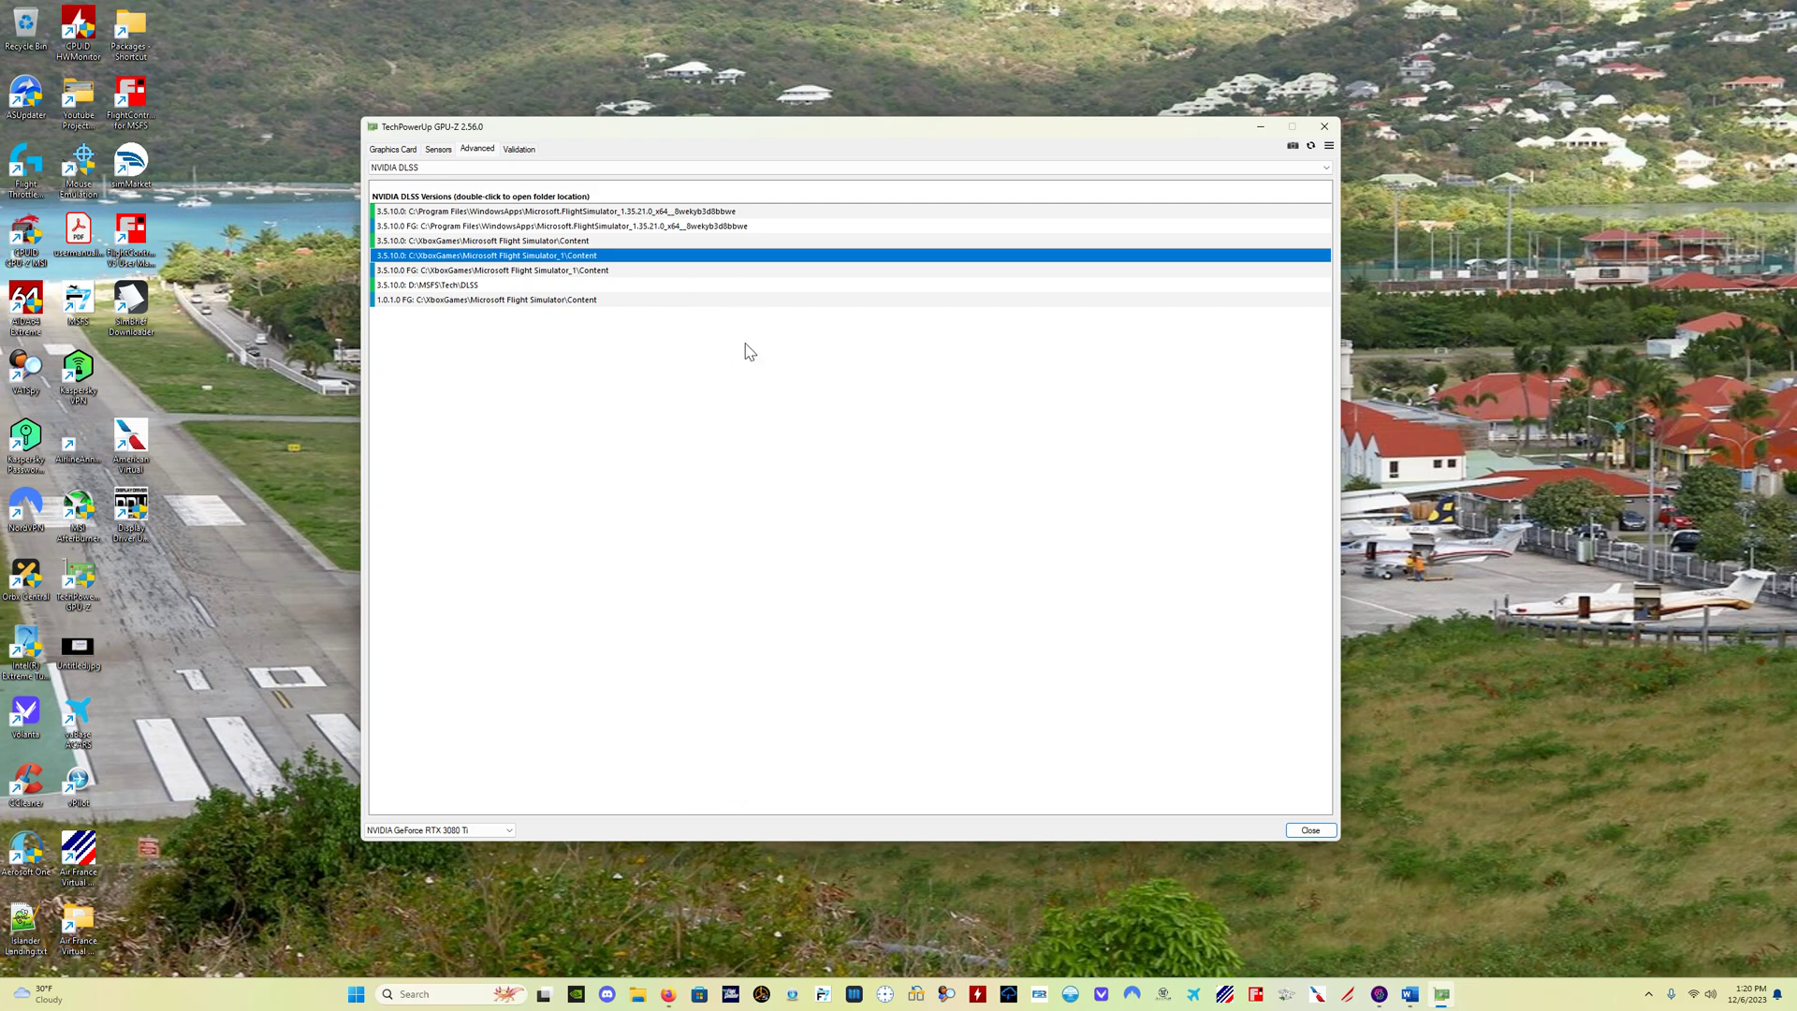
pyautogui.click(505, 211)
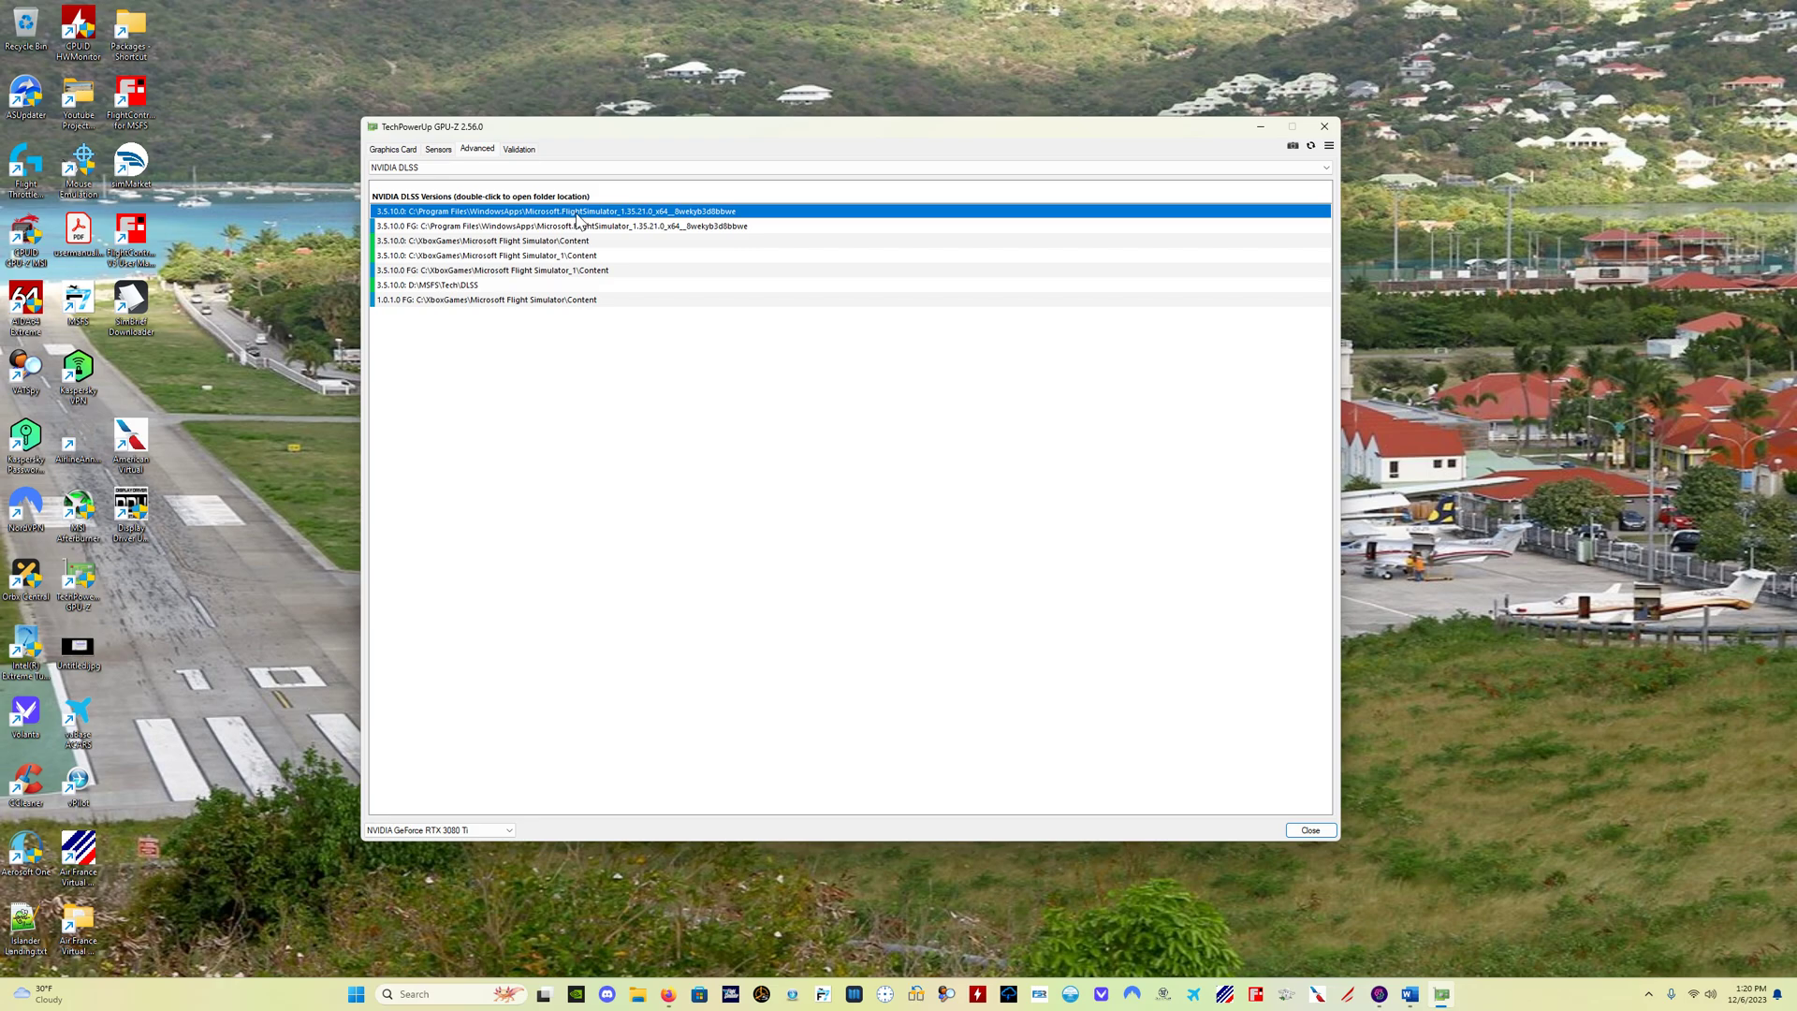
pyautogui.click(584, 227)
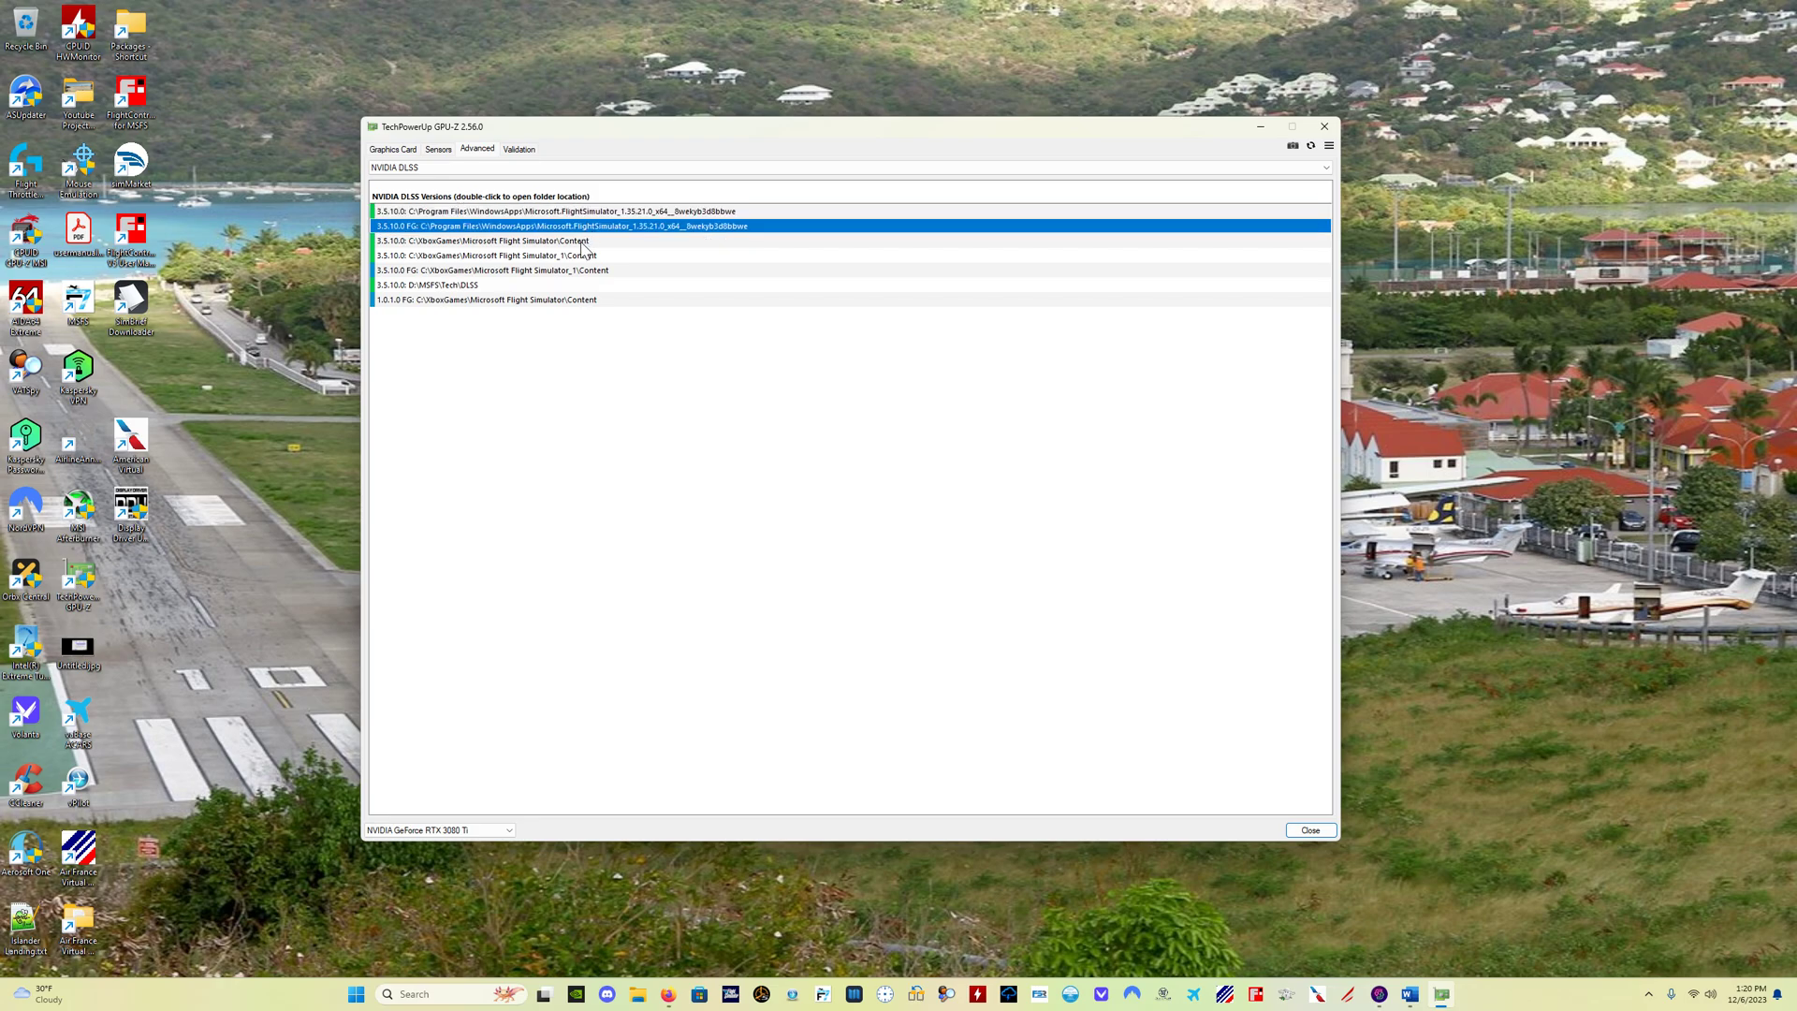
pyautogui.click(582, 241)
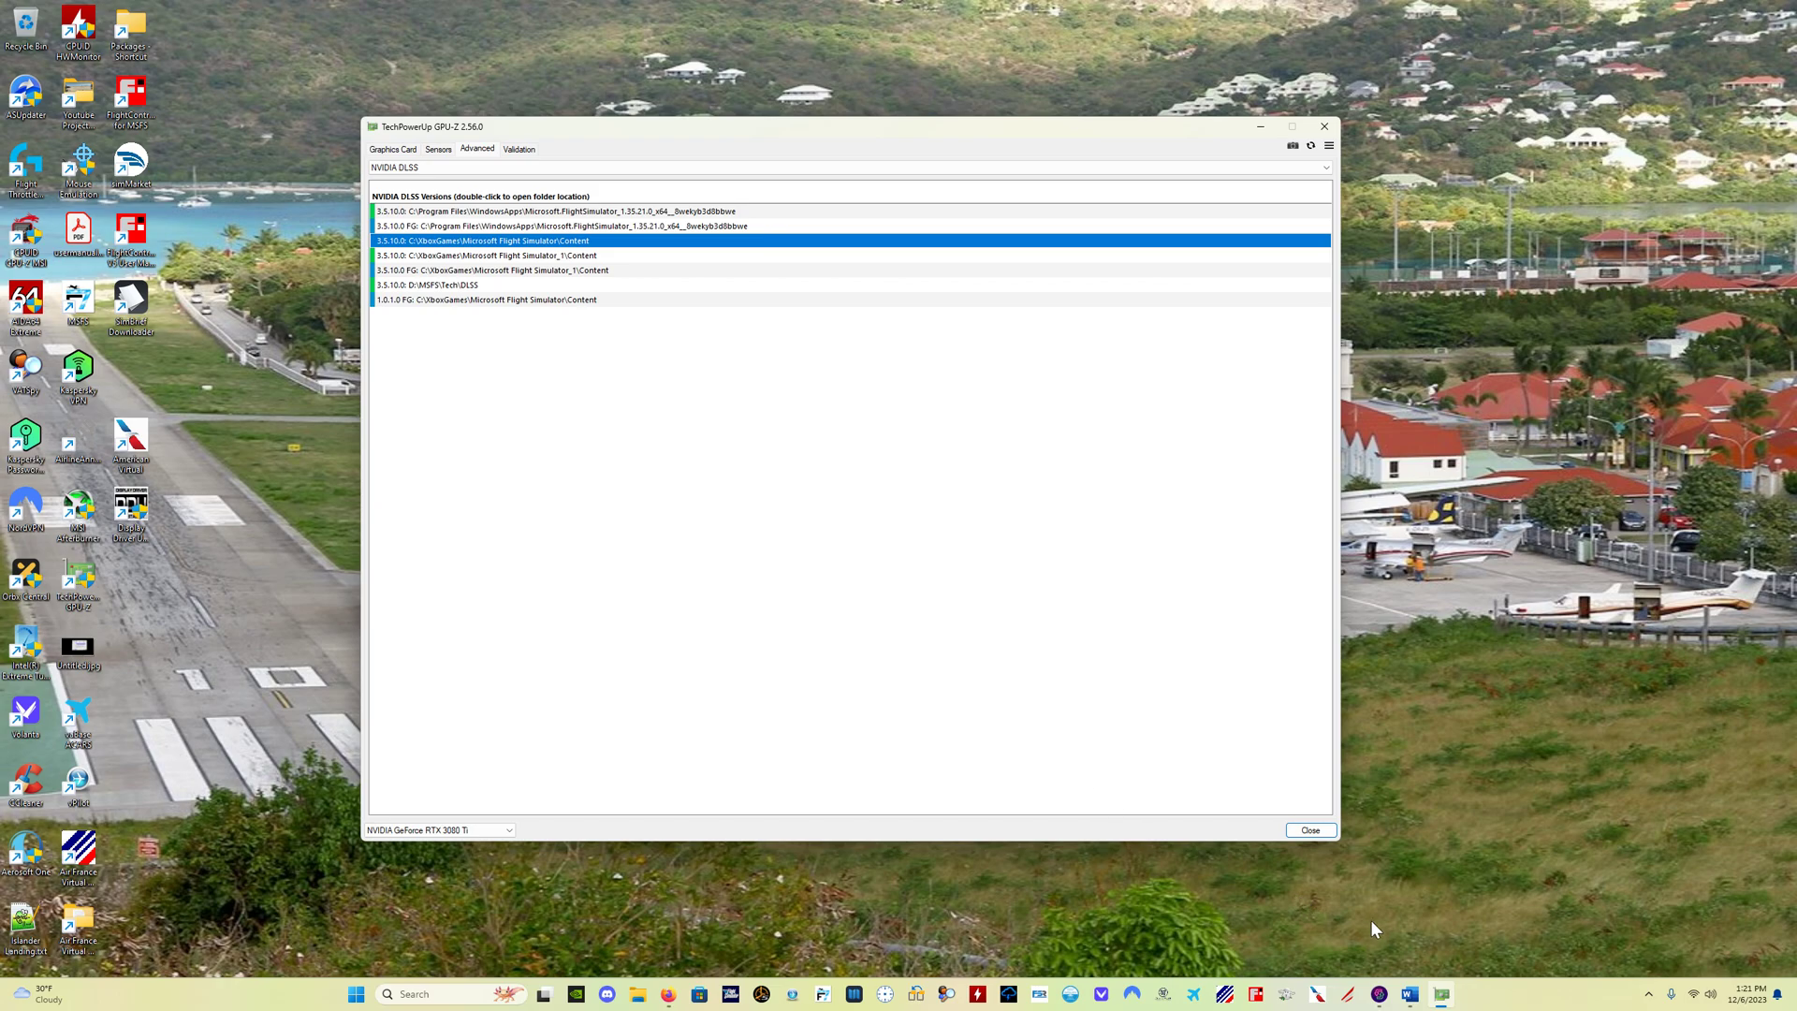
# Bring up the Word path steamapps\common\MicrosoftFlightSimulator and zoom it to 500%.
pyautogui.click(1412, 995)
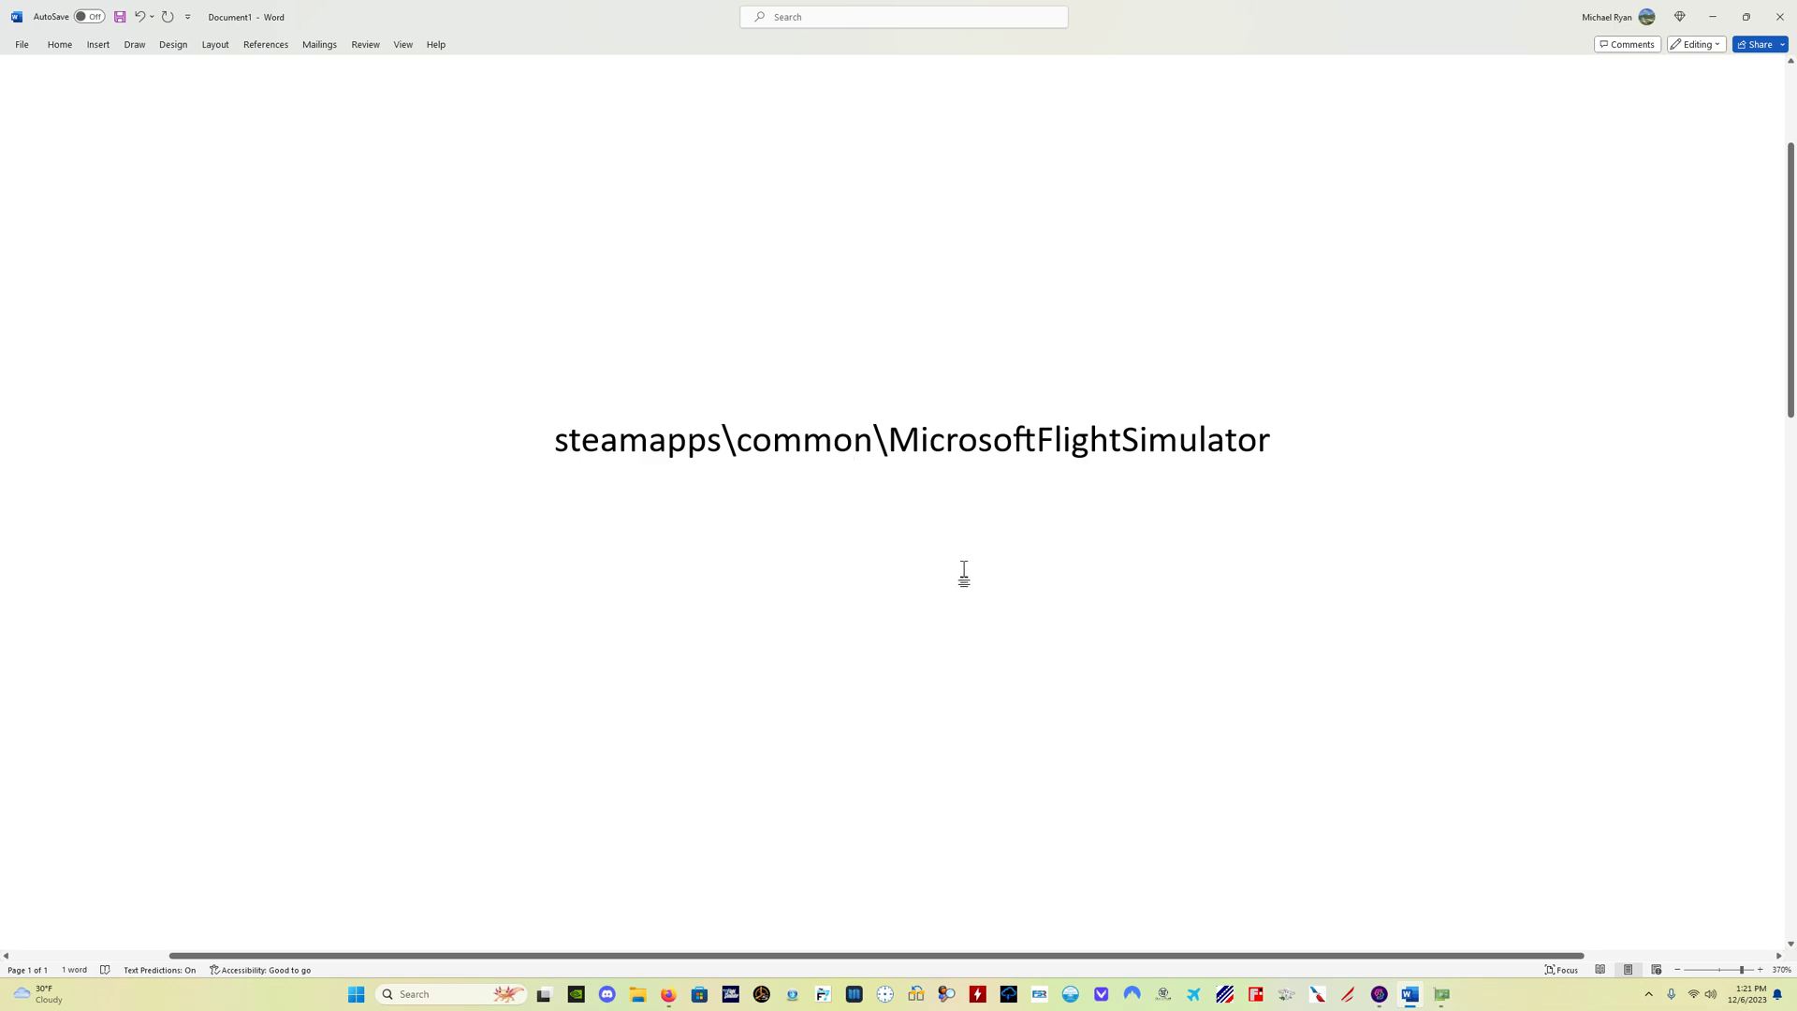
pyautogui.click(806, 436)
pyautogui.click(1042, 442)
pyautogui.scroll(13, 997, 761)
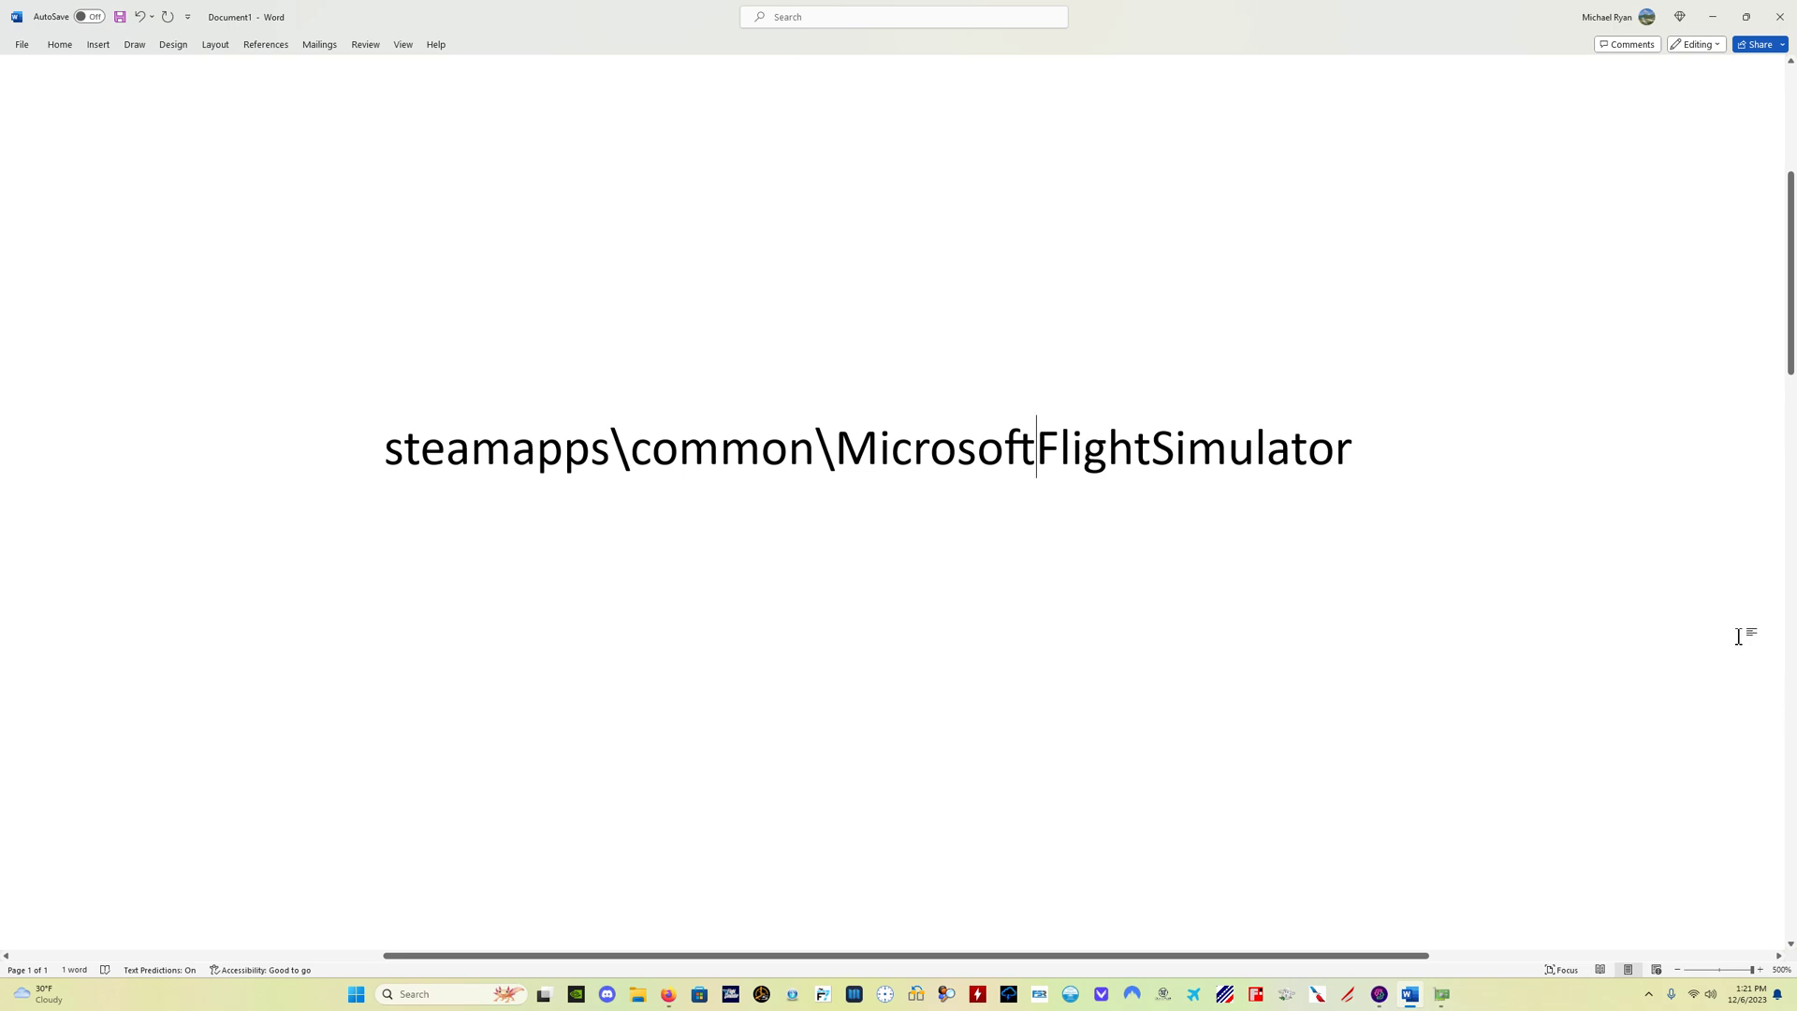
pyautogui.click(1697, 502)
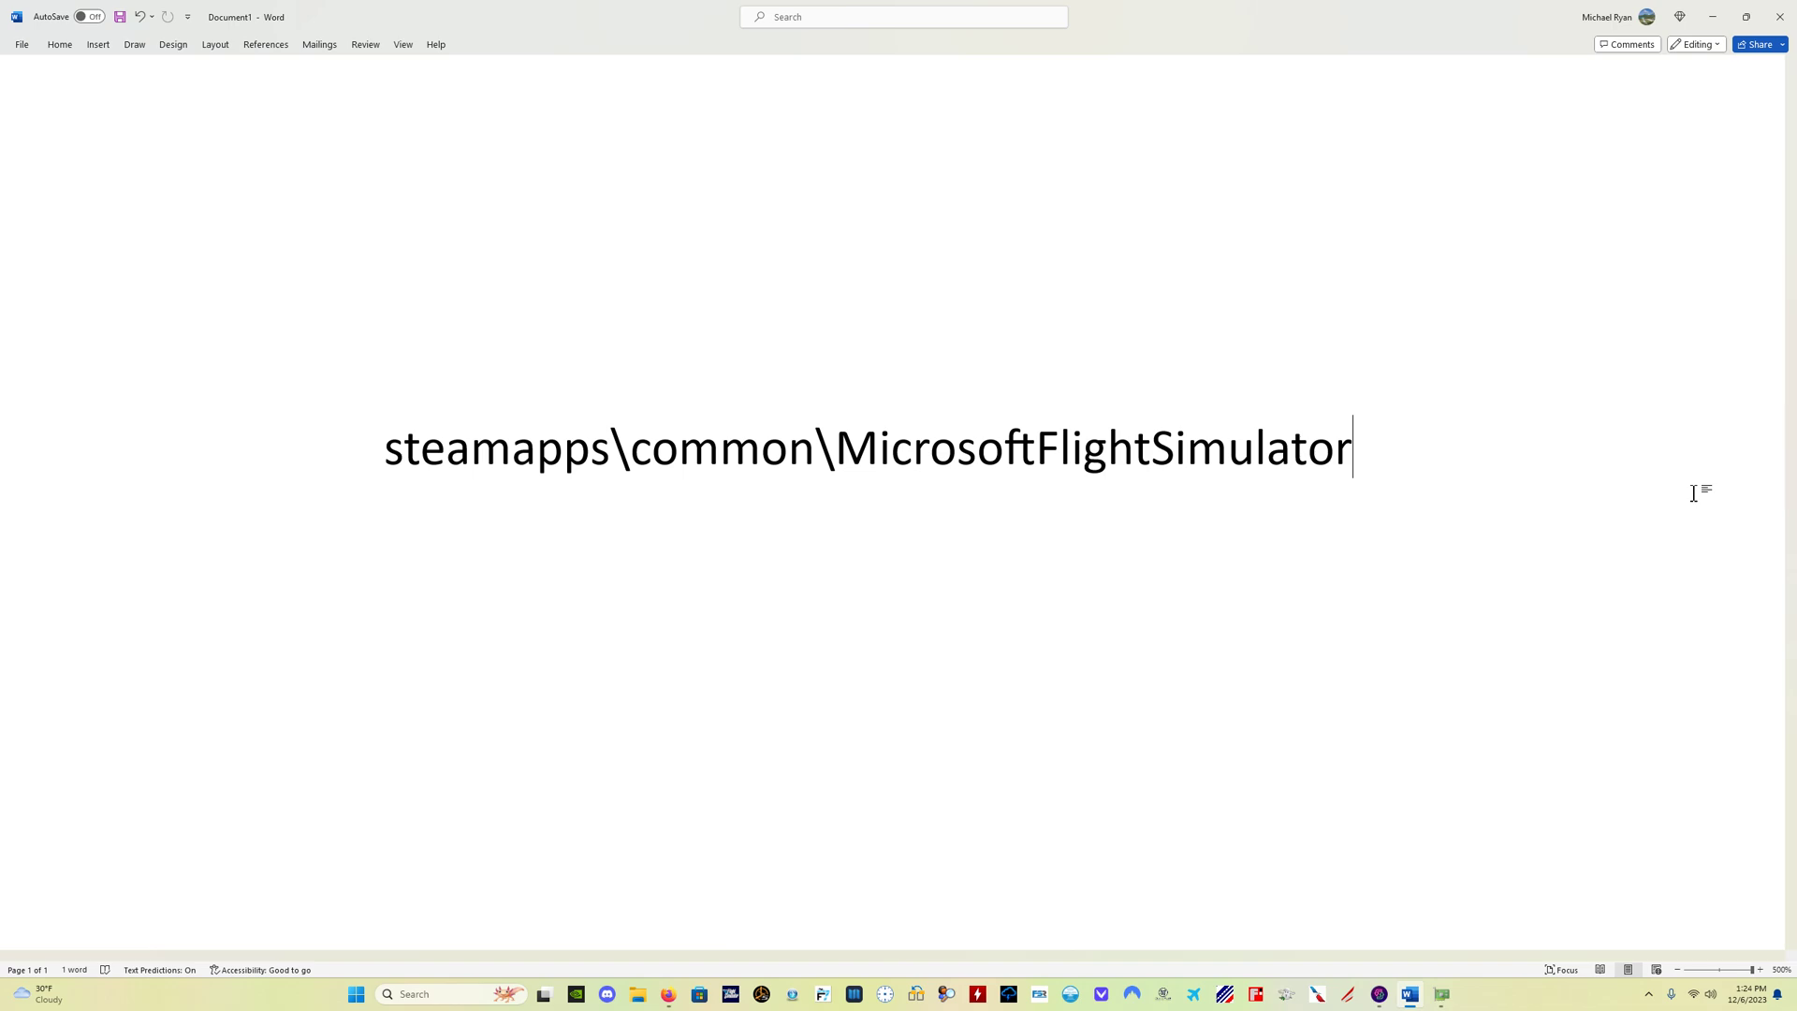
# Switch to Firefox with Alt+Tab and minimize the Firefox and Word windows.
pyautogui.hotkey('alt', 'Tab')
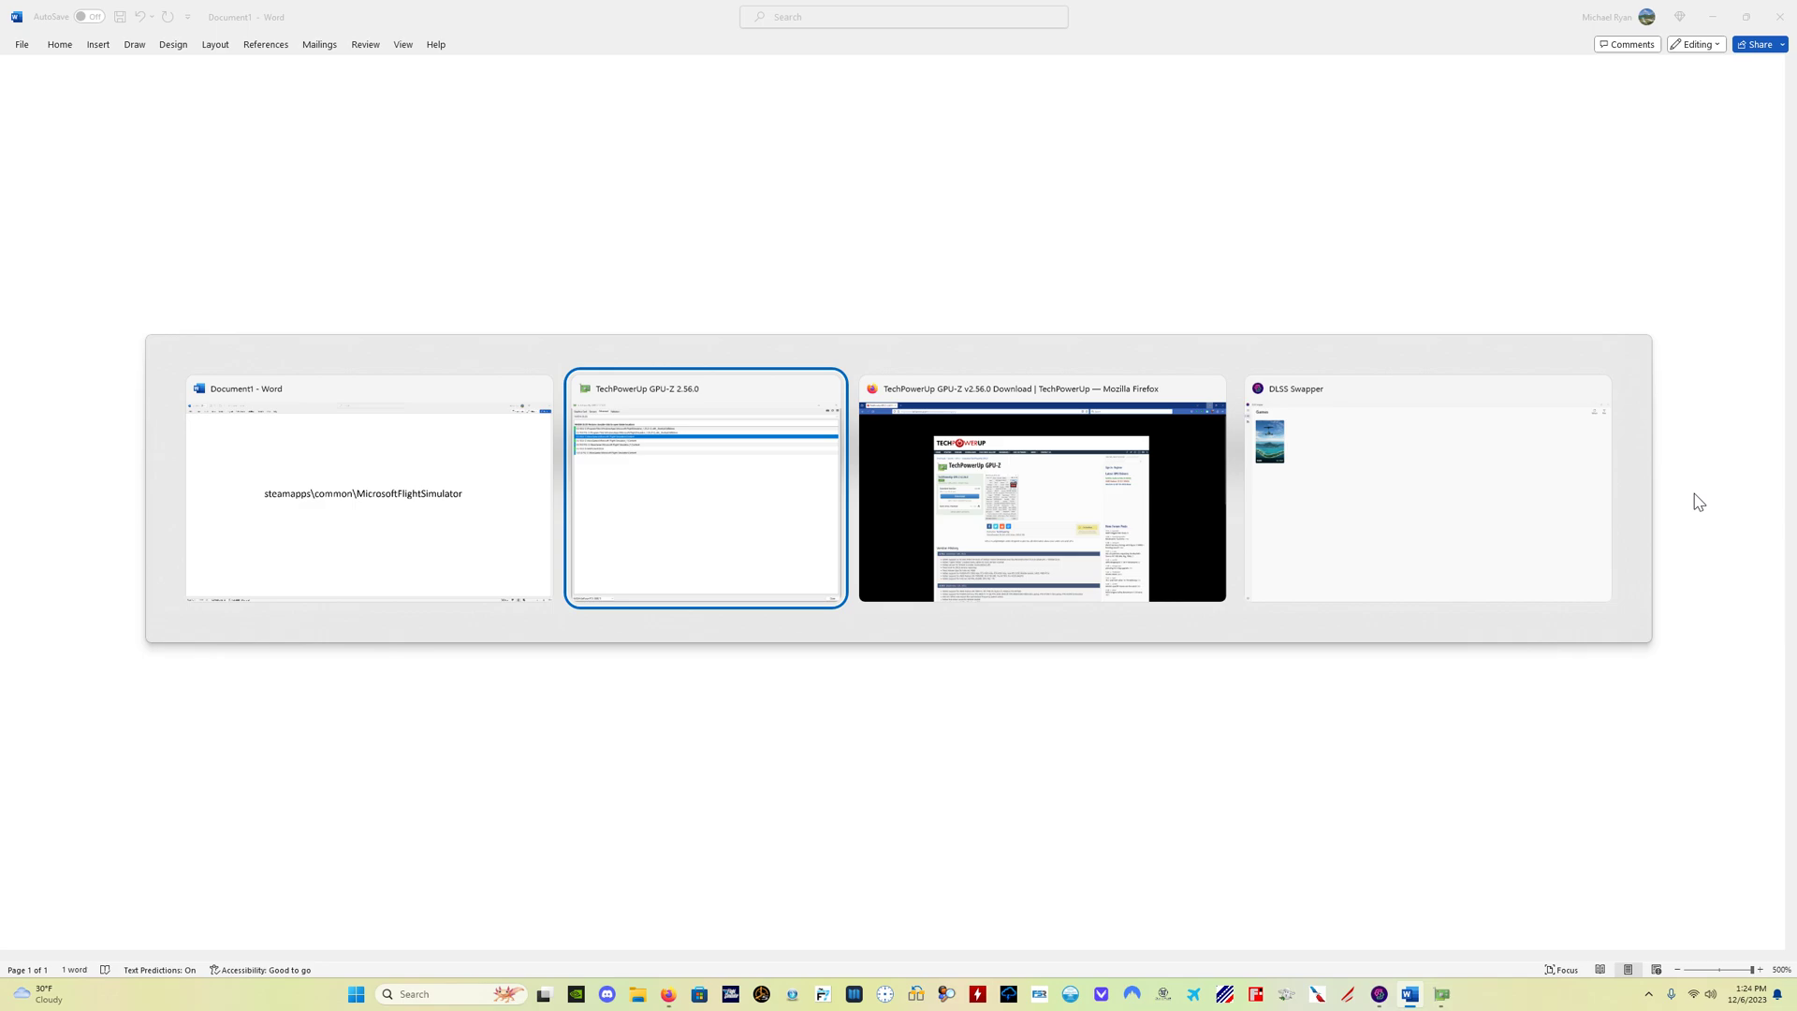
pyautogui.hotkey('alt', 'Tab')
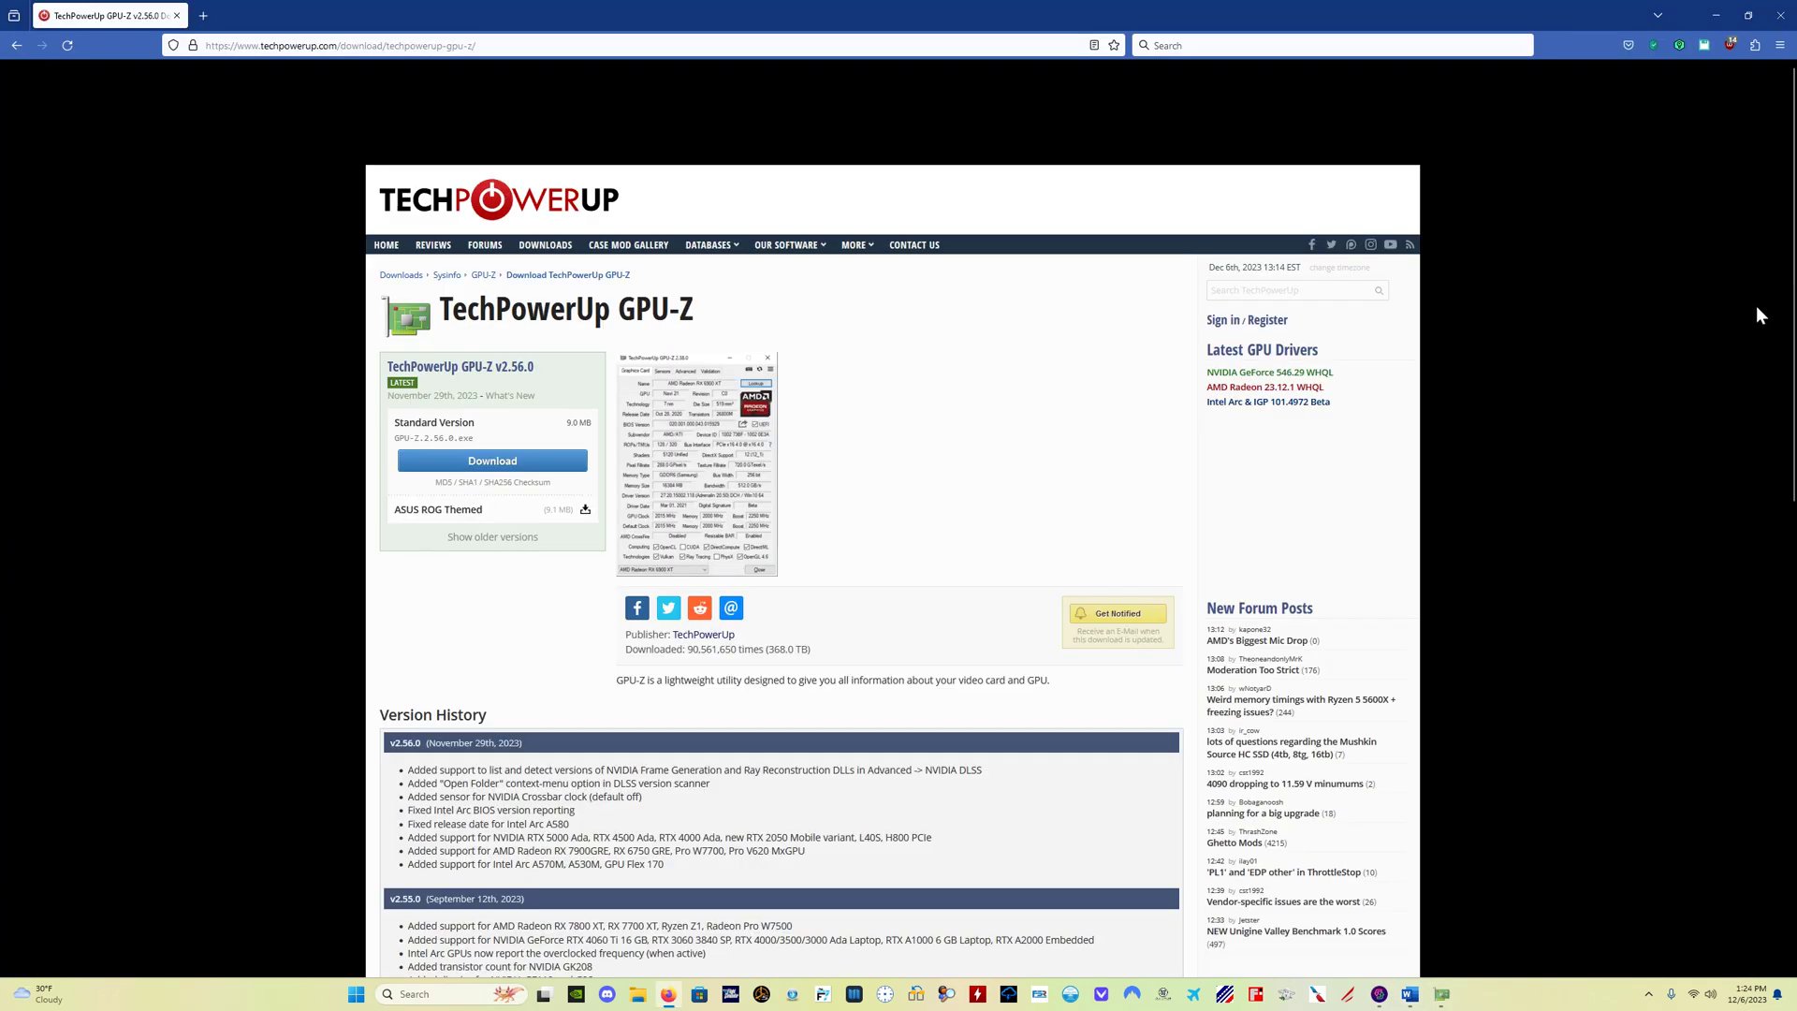
pyautogui.click(1719, 12)
pyautogui.click(1719, 12)
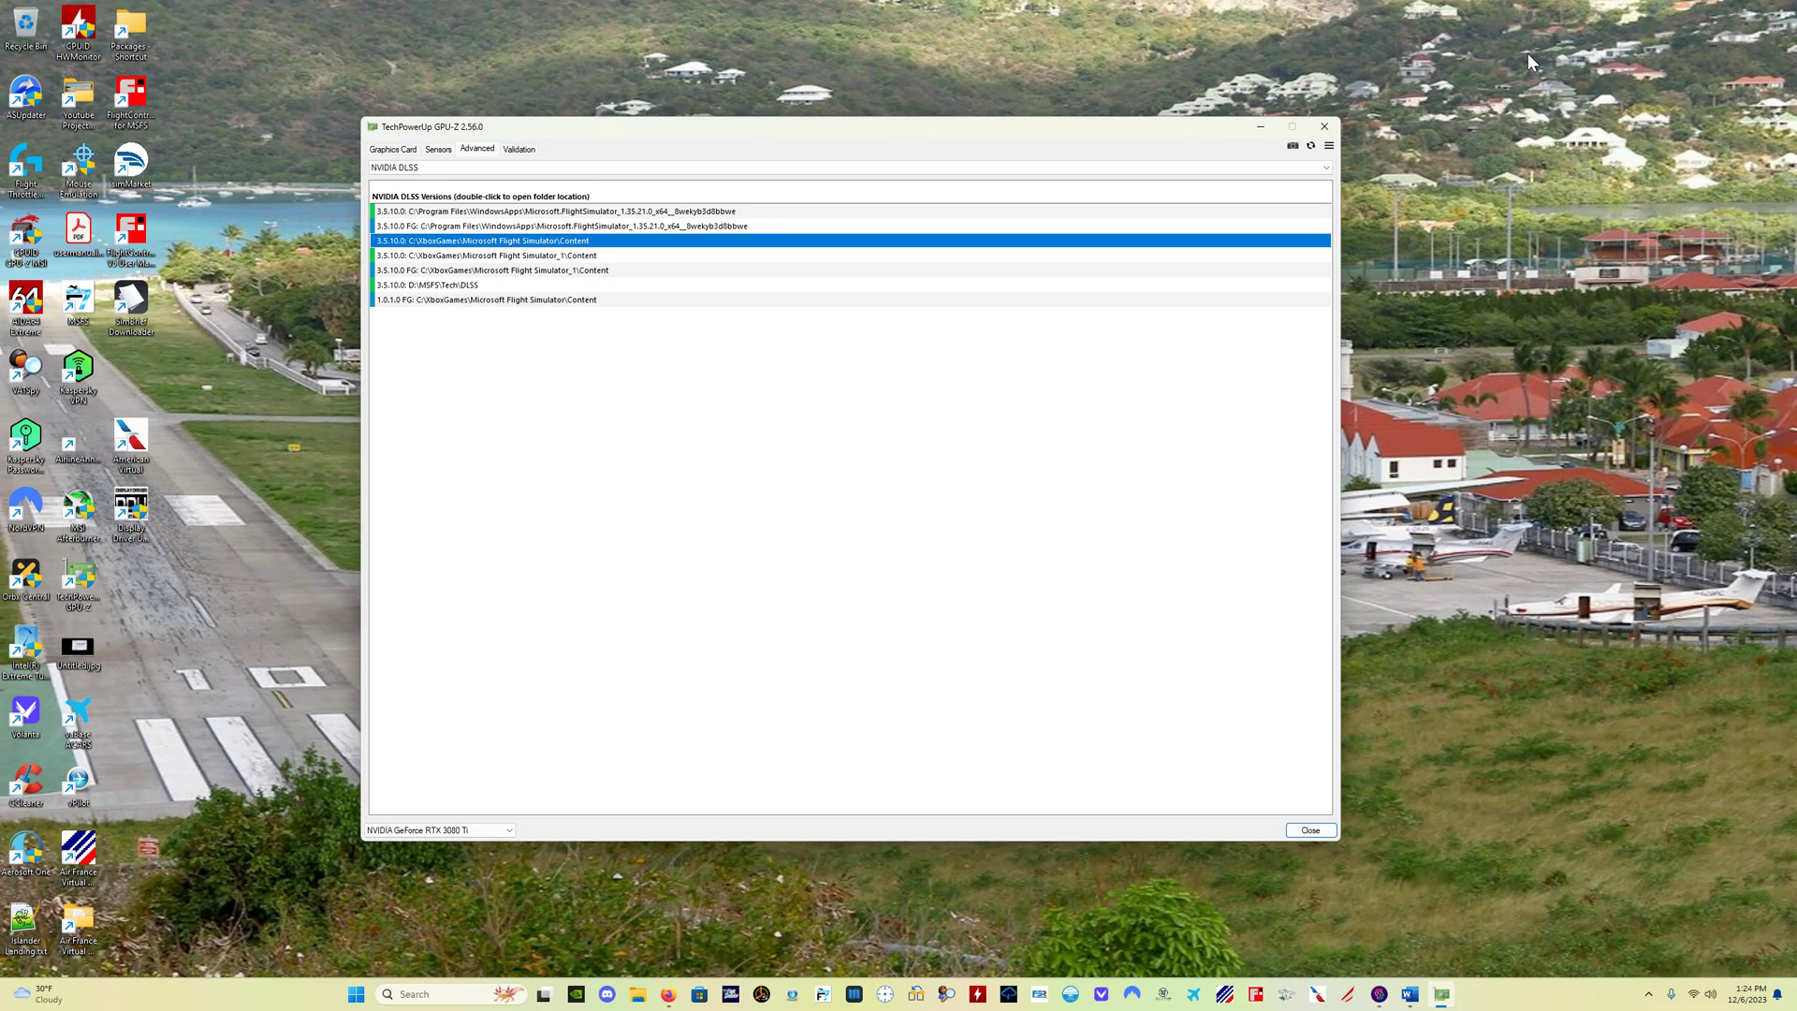
pyautogui.click(1260, 125)
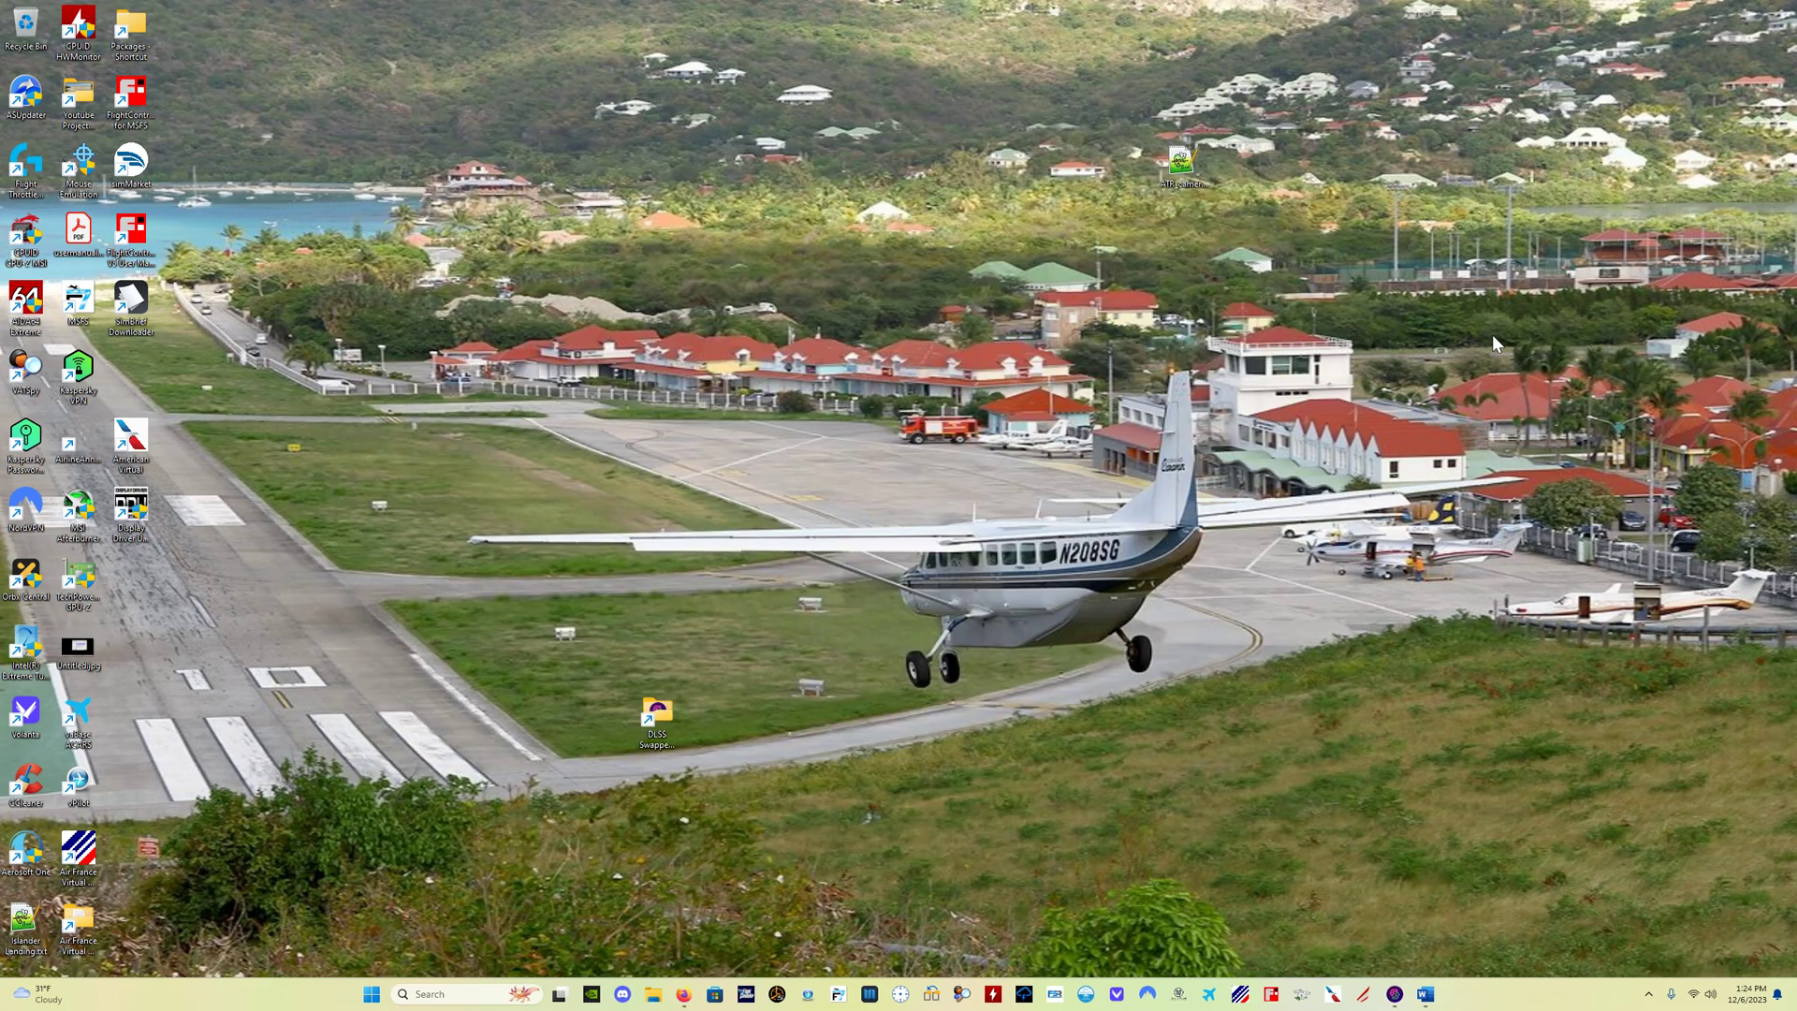